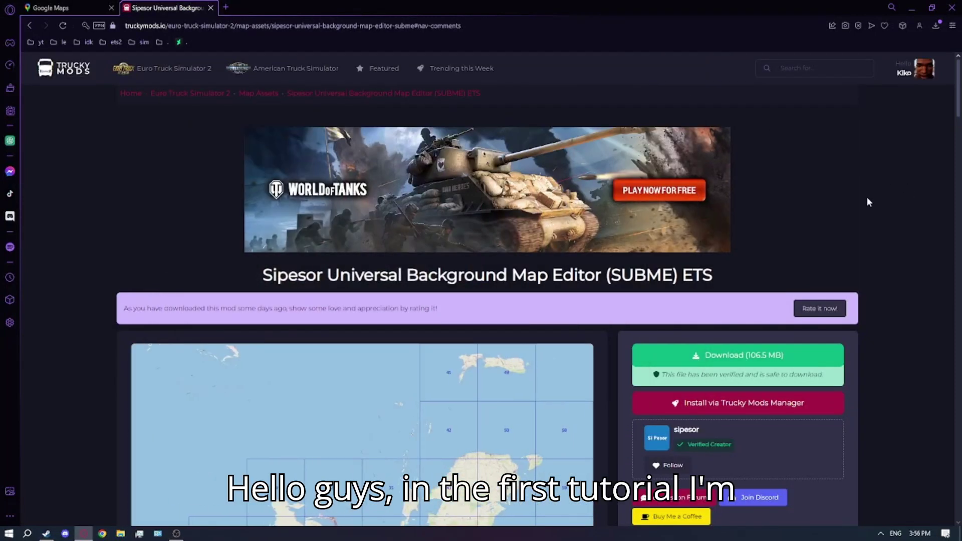
# Scroll through the SUBME background map mod page, then bring up the Steam library.
pyautogui.scroll(1, 753, 335)
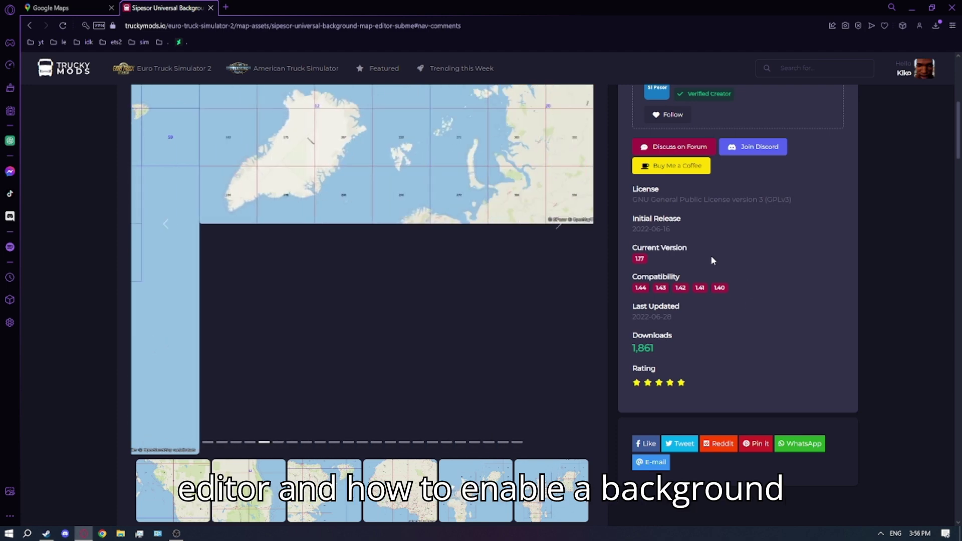
pyautogui.scroll(5, 714, 271)
pyautogui.scroll(-1, 713, 286)
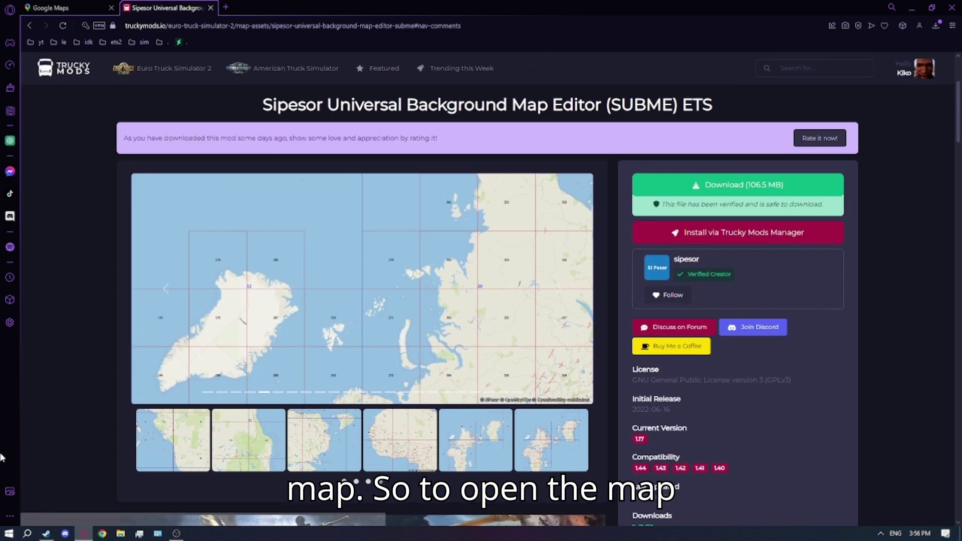
pyautogui.click(47, 533)
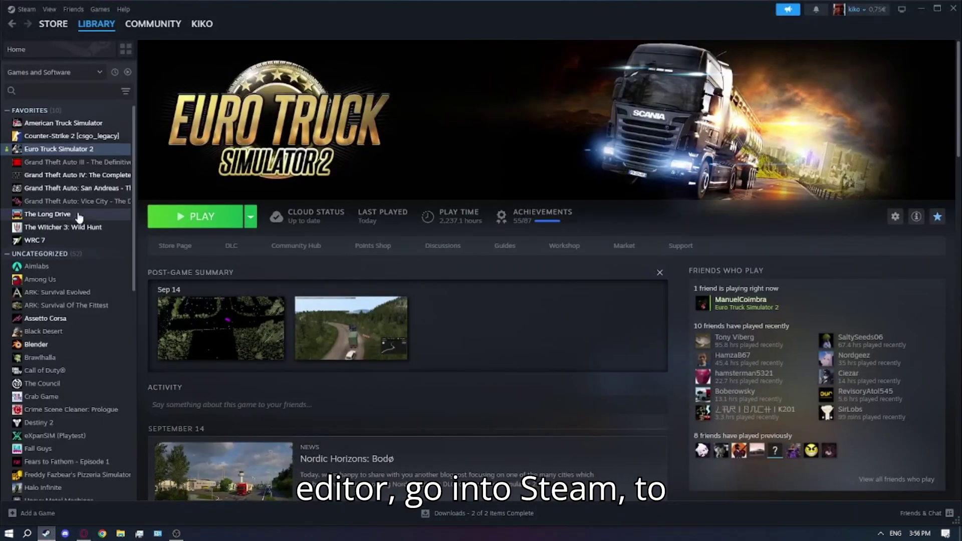
# Browse Euro Truck Simulator 2's installed files from its Steam properties.
pyautogui.rightClick(99, 150)
pyautogui.click(132, 223)
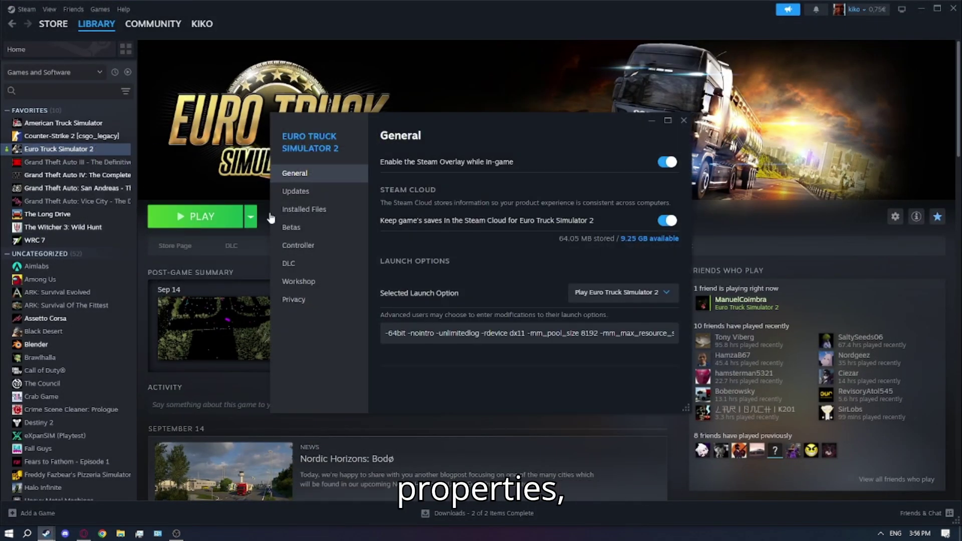
pyautogui.click(305, 209)
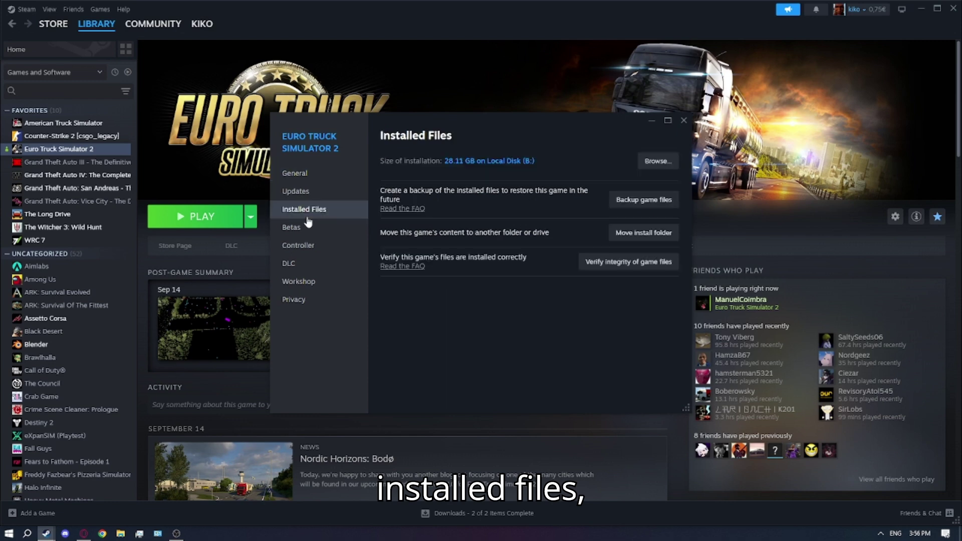
pyautogui.click(656, 161)
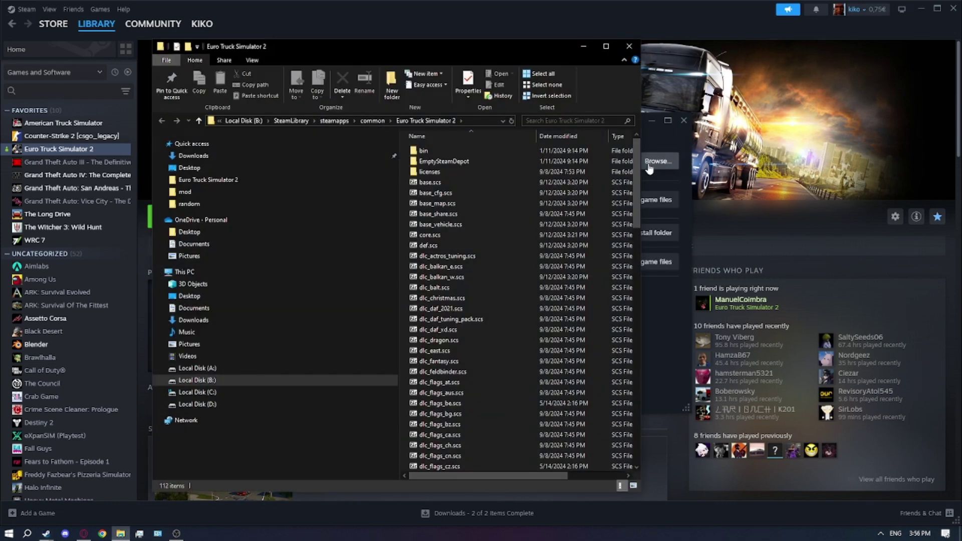
# Create a shortcut to eurotrucks2.exe in the bin\win_x64 folder.
pyautogui.doubleClick(457, 150)
pyautogui.doubleClick(457, 151)
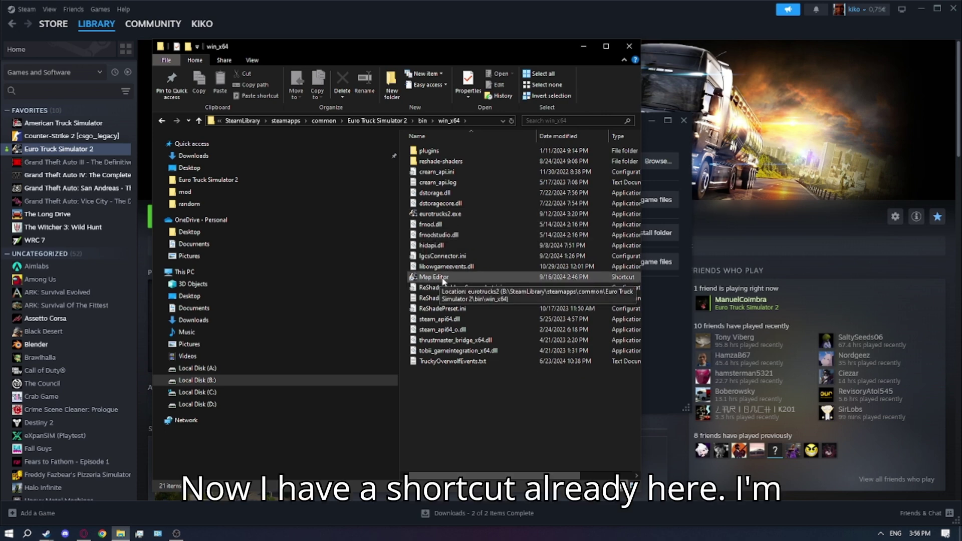
pyautogui.rightClick(467, 215)
pyautogui.click(486, 212)
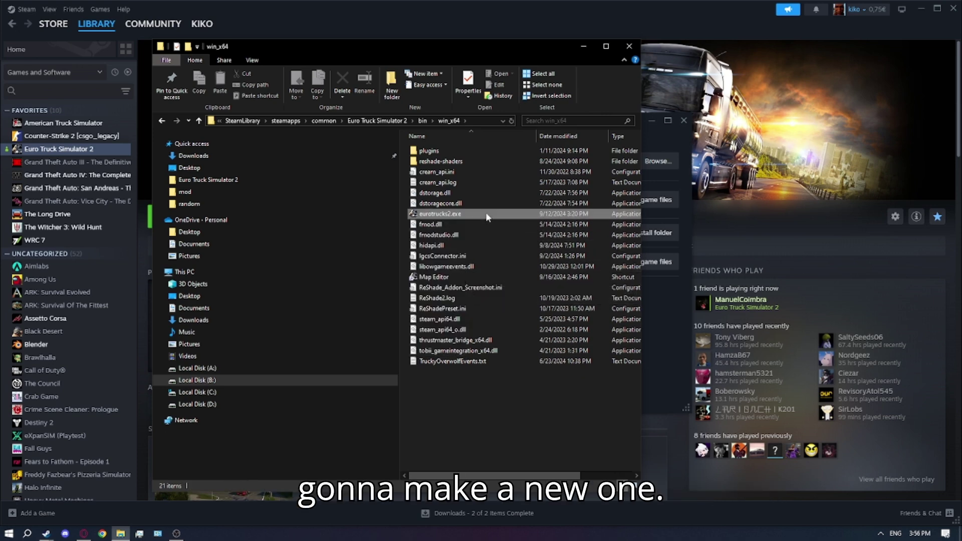
pyautogui.rightClick(486, 213)
pyautogui.click(384, 396)
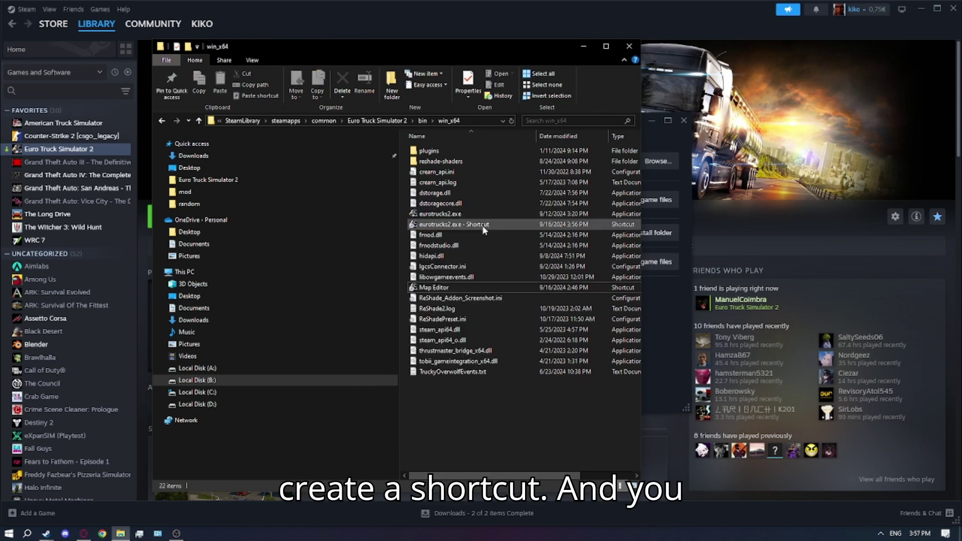
pyautogui.click(458, 288)
pyautogui.rightClick(458, 289)
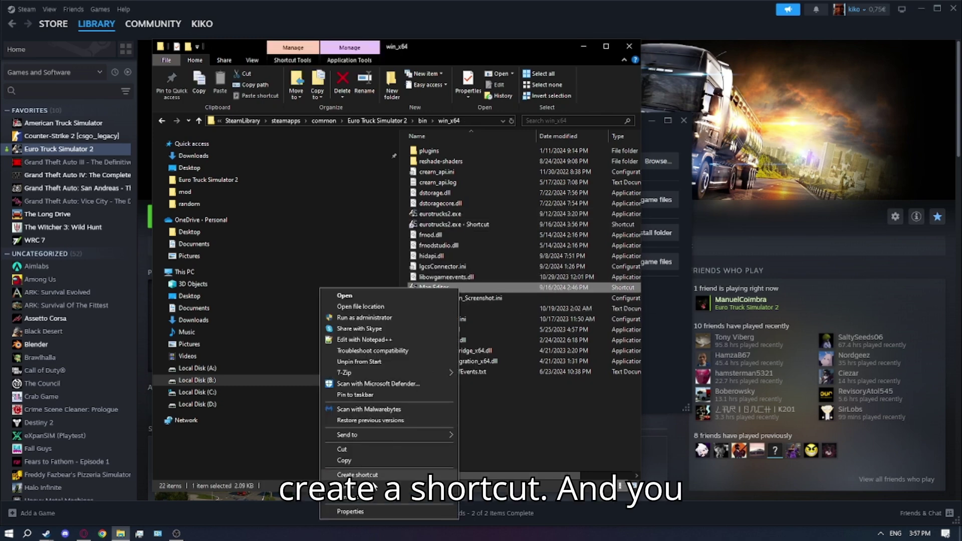
# Copy the launch parameters from -edit onward in the Map Editor shortcut's Target field.
pyautogui.click(351, 512)
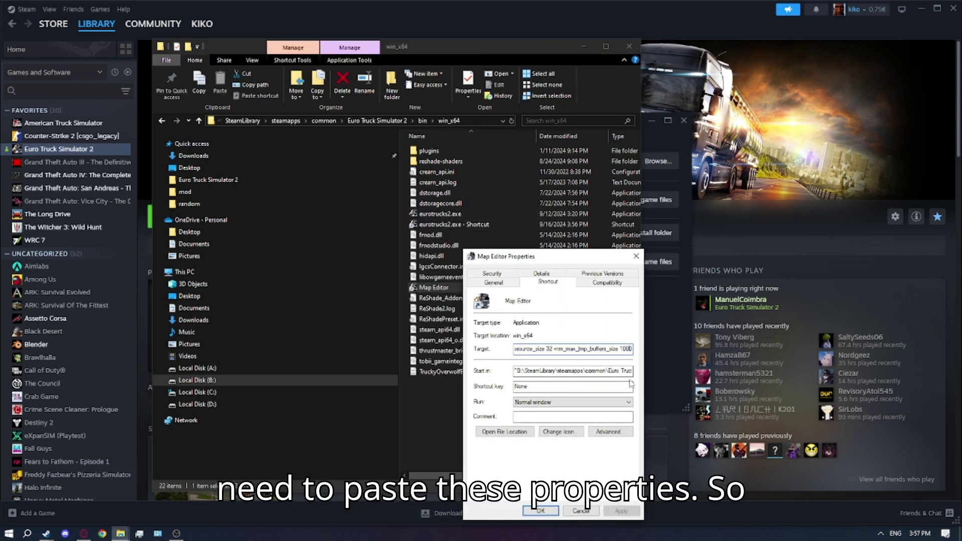
pyautogui.hotkey('shift', 'Left')
pyautogui.hotkey('shift', 'Left')
pyautogui.hotkey('shift', 'Left')
pyautogui.hotkey('shift', 'Left')
pyautogui.hotkey('shift', 'Left')
pyautogui.hotkey('shift', 'Left')
pyautogui.hotkey('shift', 'Left')
pyautogui.hotkey('shift', 'Left')
pyautogui.hotkey('shift', 'Left')
pyautogui.hotkey('shift', 'Left')
pyautogui.hotkey('shift', 'Left')
pyautogui.hotkey('shift', 'Left')
pyautogui.hotkey('shift', 'Left')
pyautogui.hotkey('shift', 'Left')
pyautogui.hotkey('shift', 'Left')
pyautogui.hotkey('shift', 'Left')
pyautogui.hotkey('shift', 'Left')
pyautogui.hotkey('shift', 'Left')
pyautogui.hotkey('shift', 'Left')
pyautogui.hotkey('shift', 'Left')
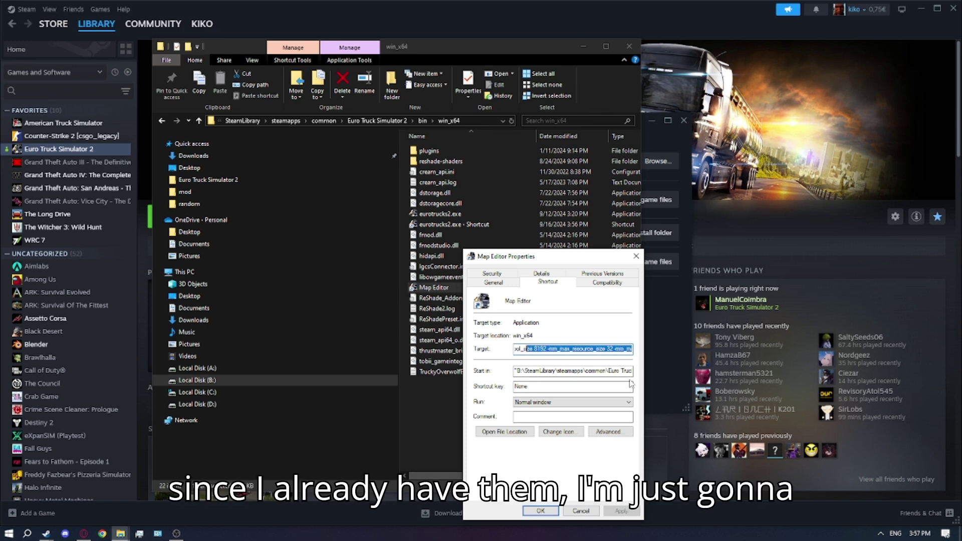
pyautogui.hotkey('shift', 'Left')
pyautogui.hotkey('shift', 'Left')
pyautogui.hotkey('shift', 'Left')
pyautogui.hotkey('shift', 'Left')
pyautogui.hotkey('shift', 'Left')
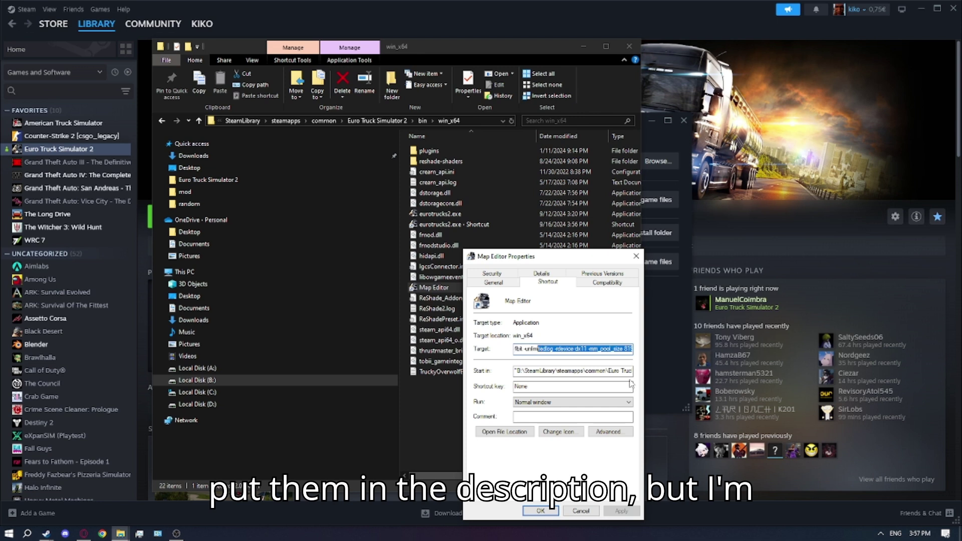
pyautogui.hotkey('shift', 'Left')
pyautogui.hotkey('shift', 'Left')
pyautogui.hotkey('shift', 'Left')
pyautogui.hotkey('shift', 'Left')
pyautogui.hotkey('shift', 'Left')
pyautogui.hotkey('shift', 'Left')
pyautogui.hotkey('shift', 'Left')
pyautogui.hotkey('shift', 'Left')
pyautogui.hotkey('shift', 'Left')
pyautogui.hotkey('shift', 'Left')
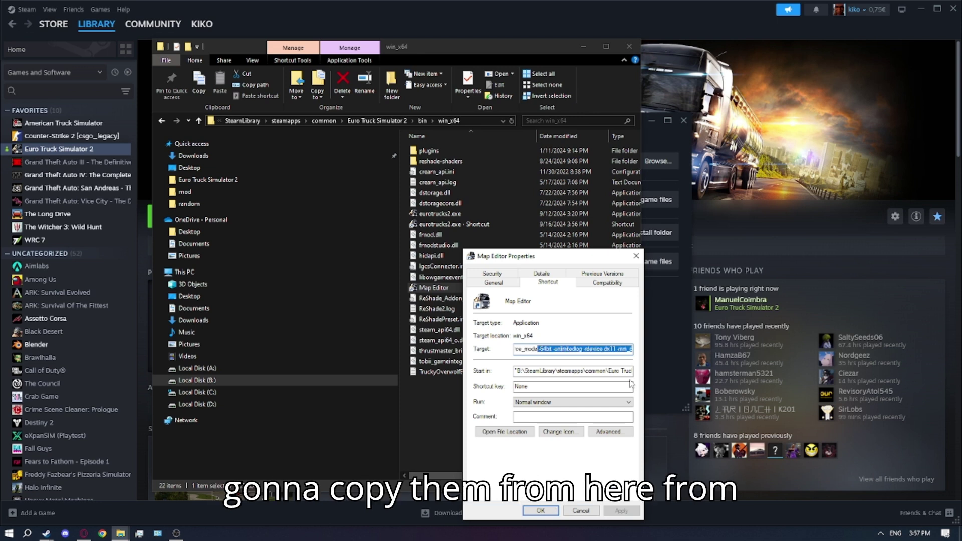
pyautogui.hotkey('shift', 'Left')
pyautogui.hotkey('shift', 'Left')
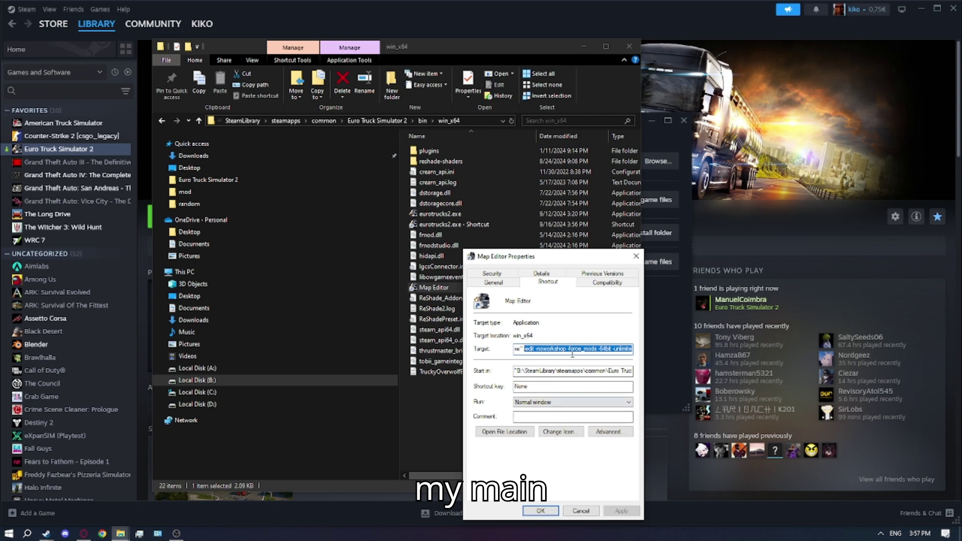
pyautogui.click(635, 258)
pyautogui.rightClick(456, 224)
# Rename the new eurotrucks2.exe shortcut to 'mapeditor'.
pyautogui.click(392, 429)
pyautogui.write('mapeditor')
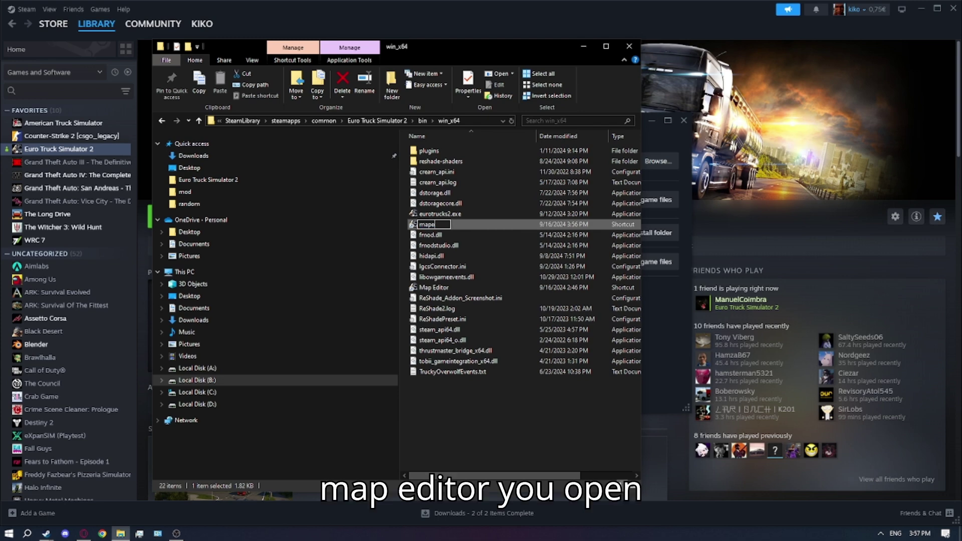
pyautogui.press('Return')
# Append the copied launch parameters to the mapeditor shortcut's target and save.
pyautogui.rightClick(449, 288)
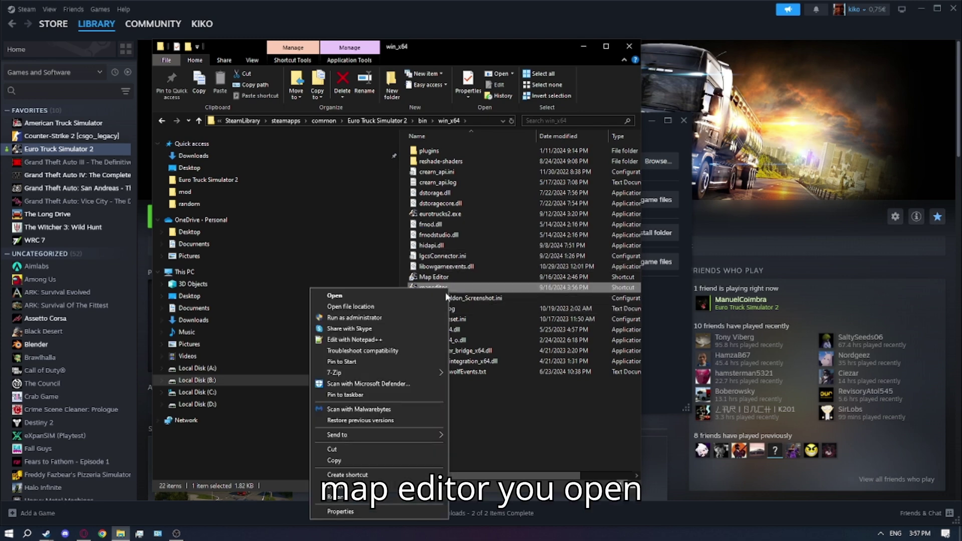
pyautogui.click(341, 512)
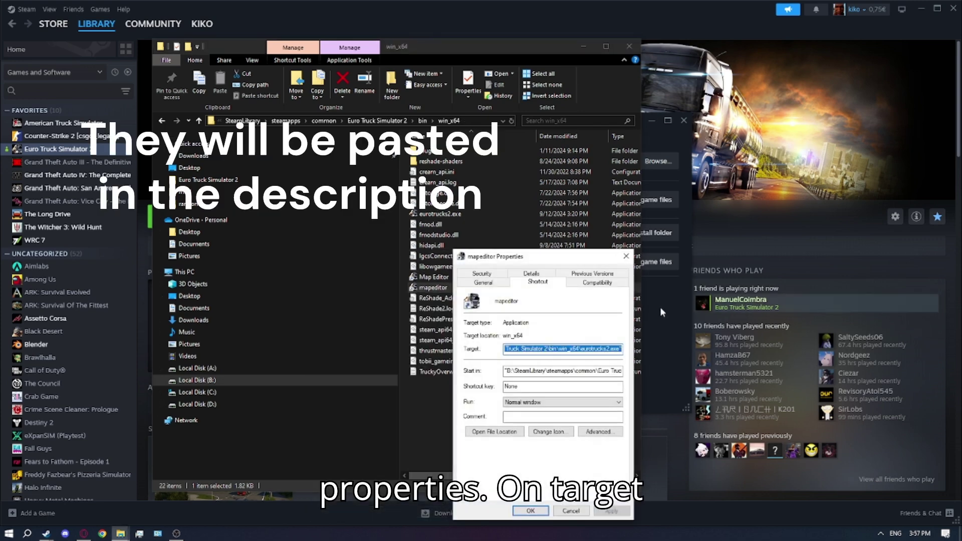
pyautogui.click(621, 353)
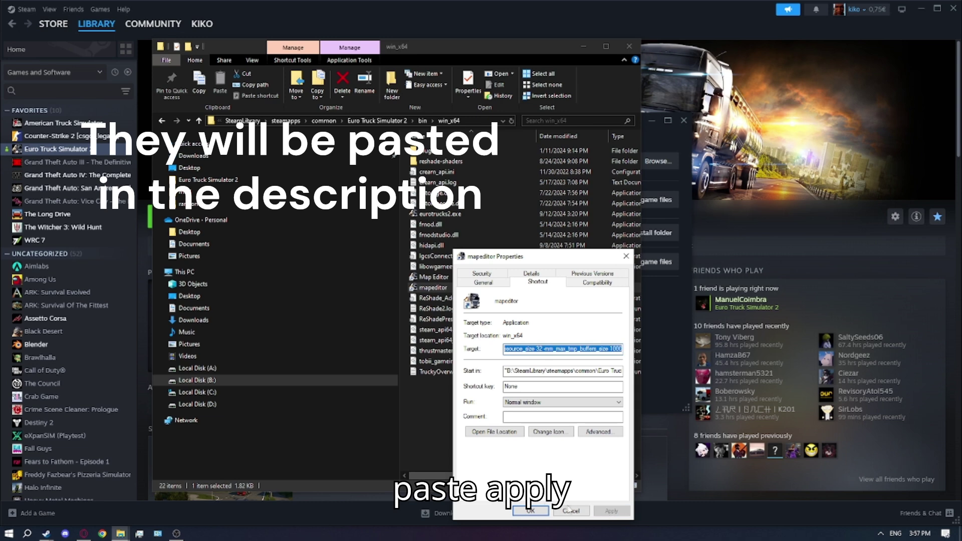
pyautogui.click(541, 513)
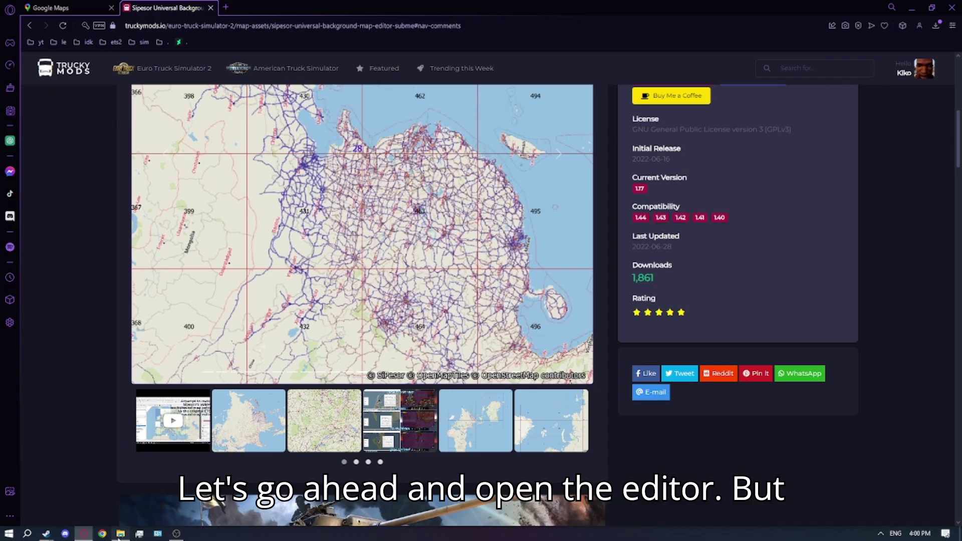
pyautogui.click(120, 533)
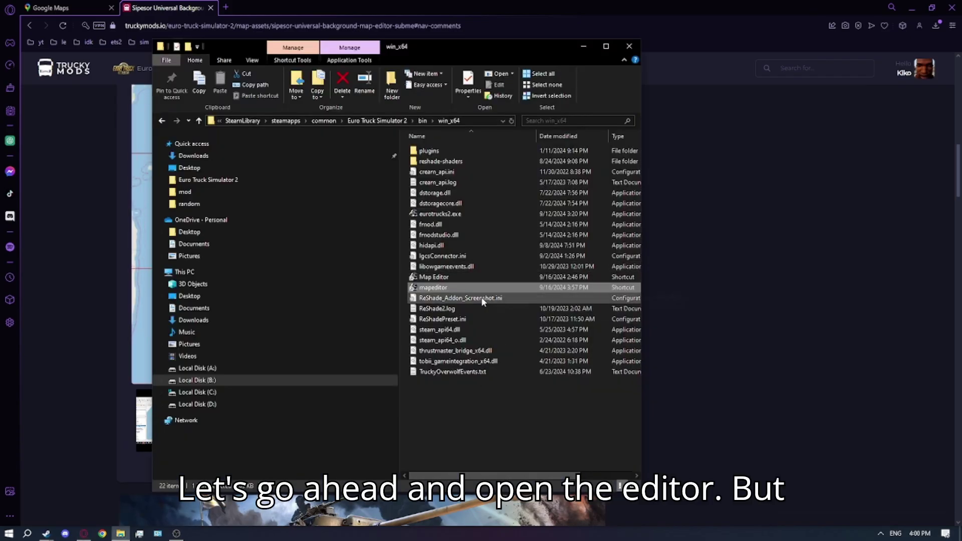
pyautogui.click(212, 309)
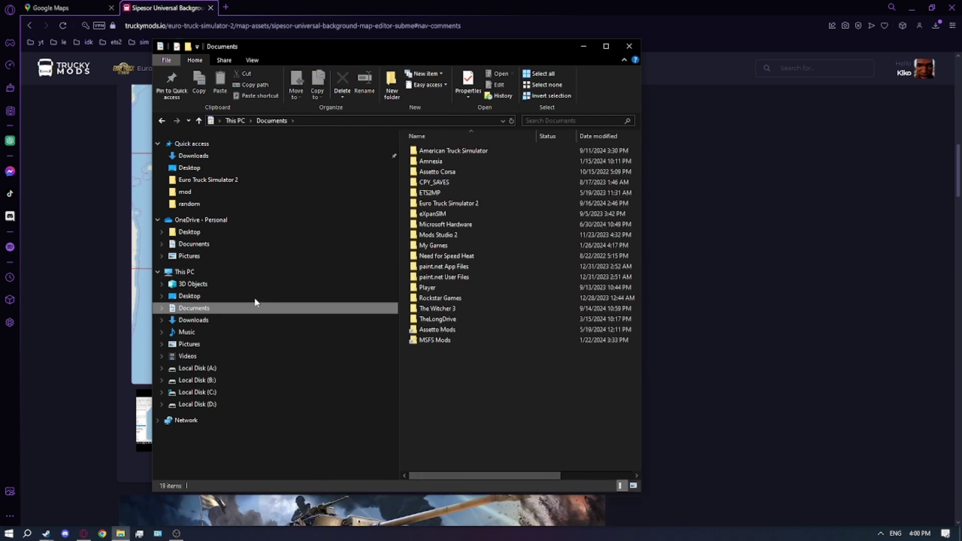
pyautogui.doubleClick(436, 203)
pyautogui.doubleClick(434, 225)
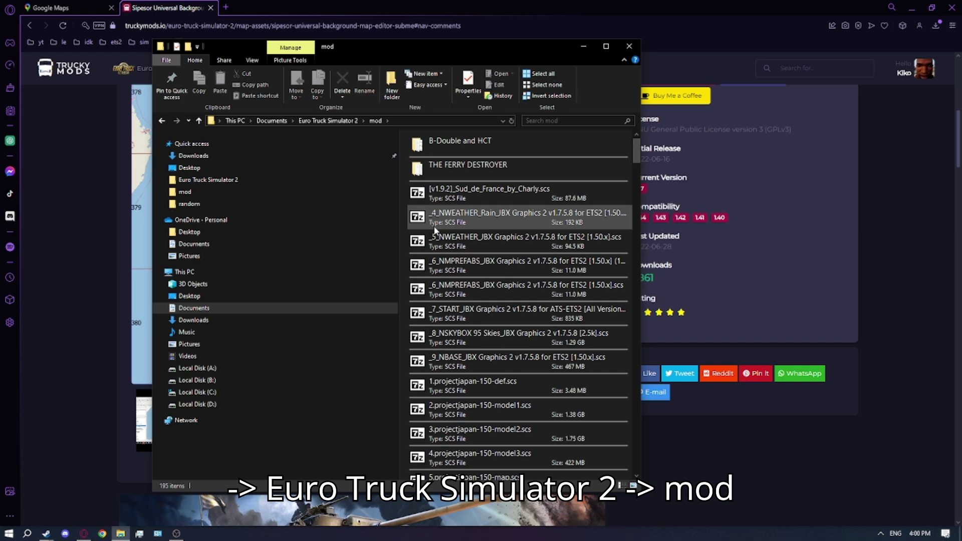
pyautogui.scroll(-10, 521, 251)
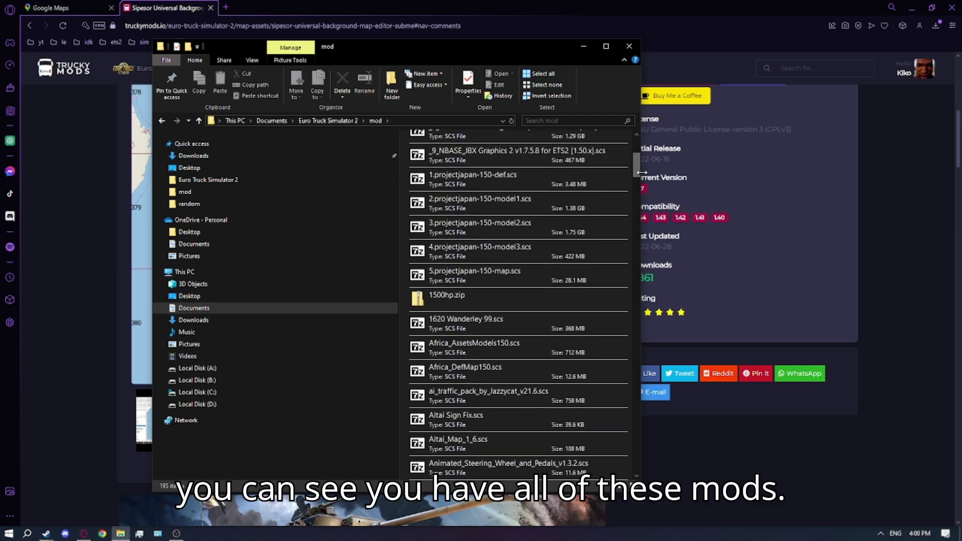
pyautogui.scroll(5, 648, 462)
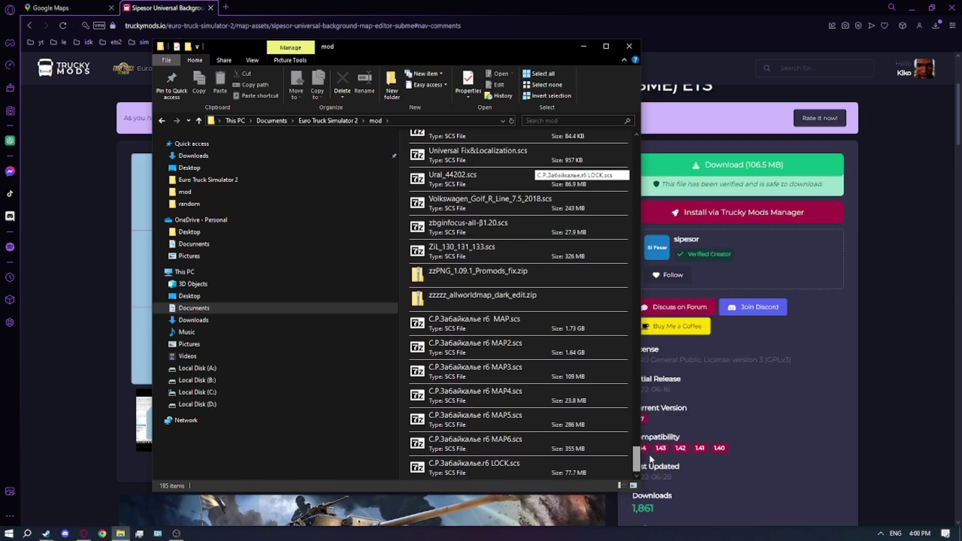
pyautogui.moveTo(642, 282); pyautogui.dragTo(623, 142)
pyautogui.moveTo(402, 145); pyautogui.dragTo(529, 478)
pyautogui.scroll(-10, 468, 260)
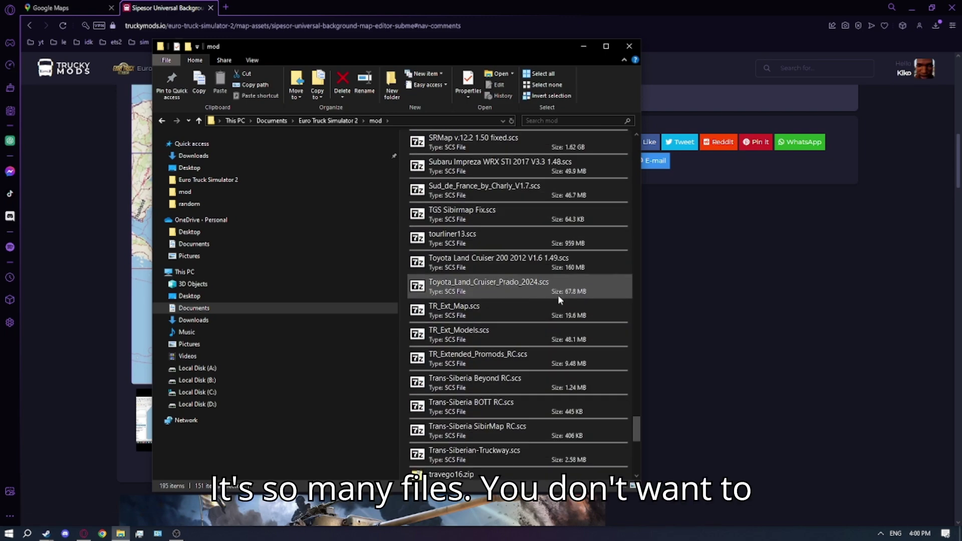
pyautogui.scroll(10, 559, 293)
pyautogui.click(404, 269)
pyautogui.scroll(10, 404, 269)
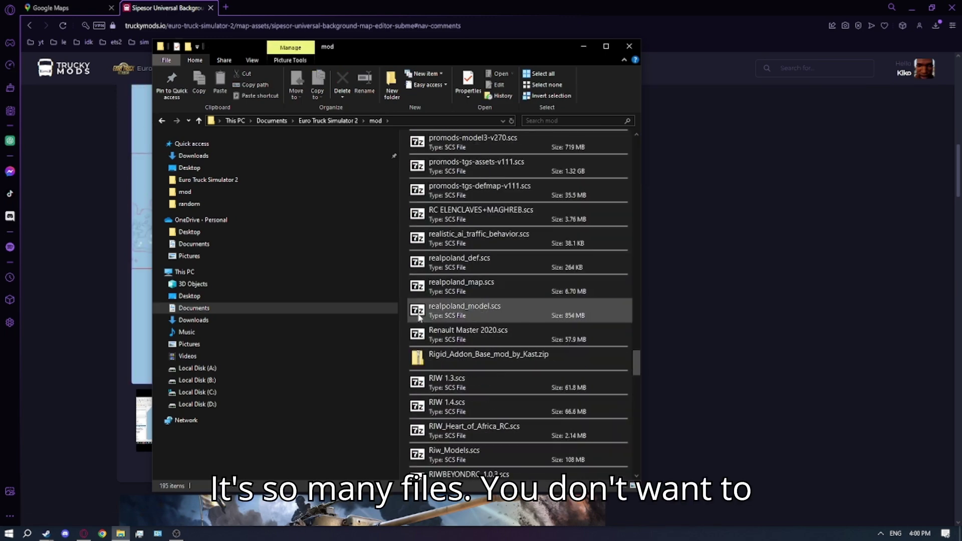
pyautogui.scroll(3, 455, 300)
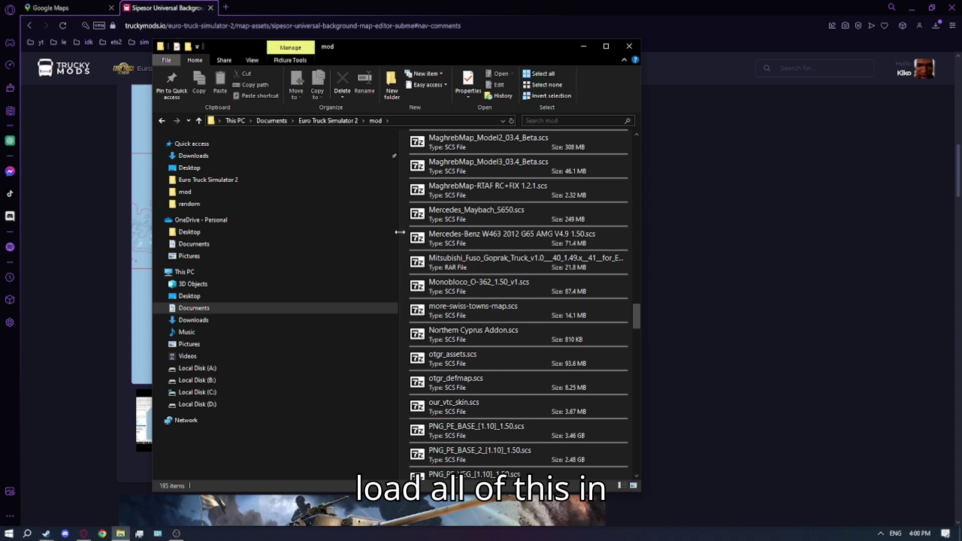
pyautogui.scroll(-4, 405, 186)
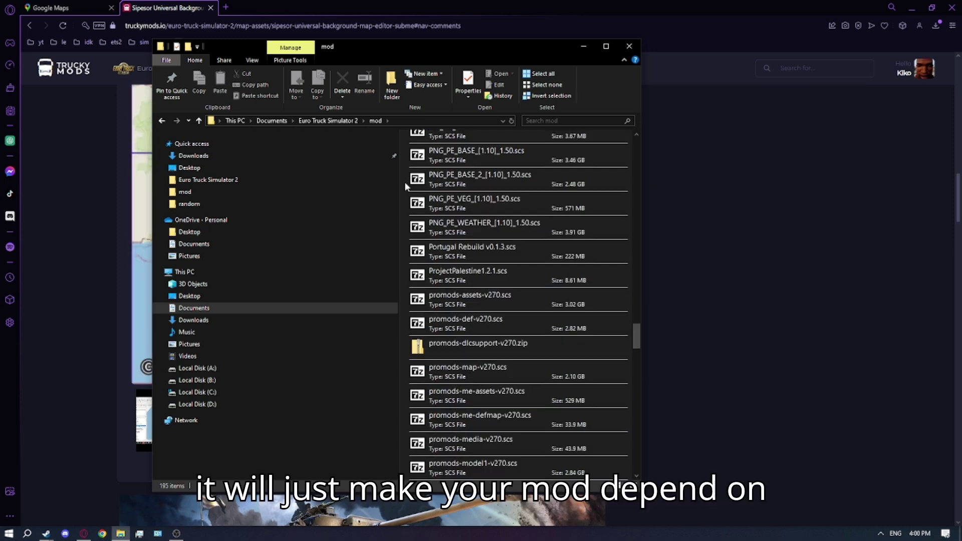
pyautogui.scroll(10, 516, 233)
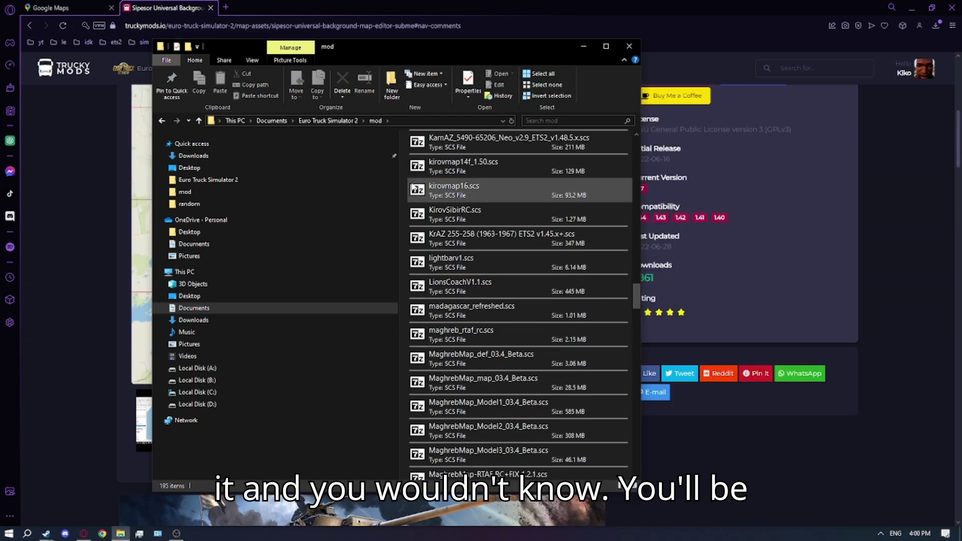
pyautogui.scroll(12, 516, 233)
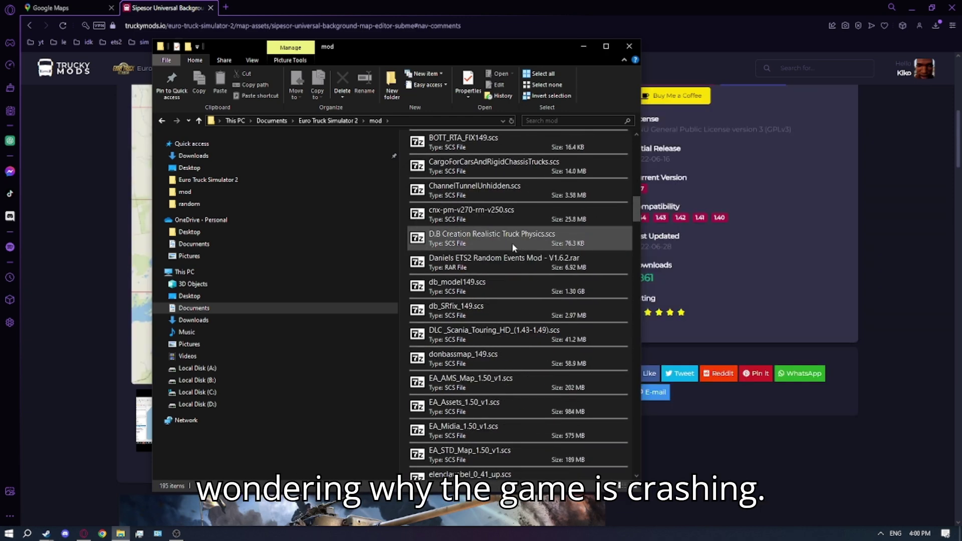
pyautogui.scroll(6, 448, 234)
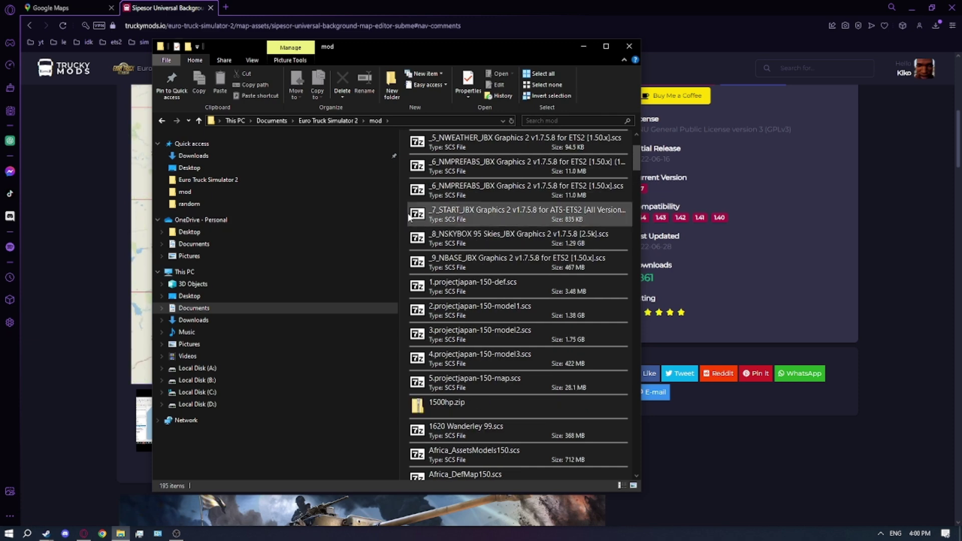
pyautogui.hotkey('alt', 'Up')
# Rename the existing mod folder in Euro Truck Simulator 2 to 1mod.
pyautogui.doubleClick(433, 221)
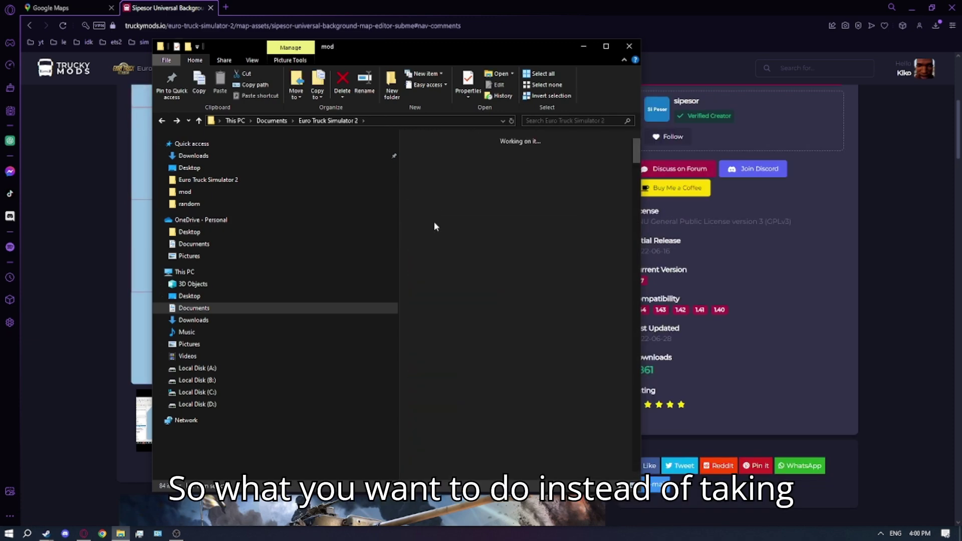
pyautogui.hotkey('alt', 'Up')
pyautogui.rightClick(466, 226)
pyautogui.click(394, 462)
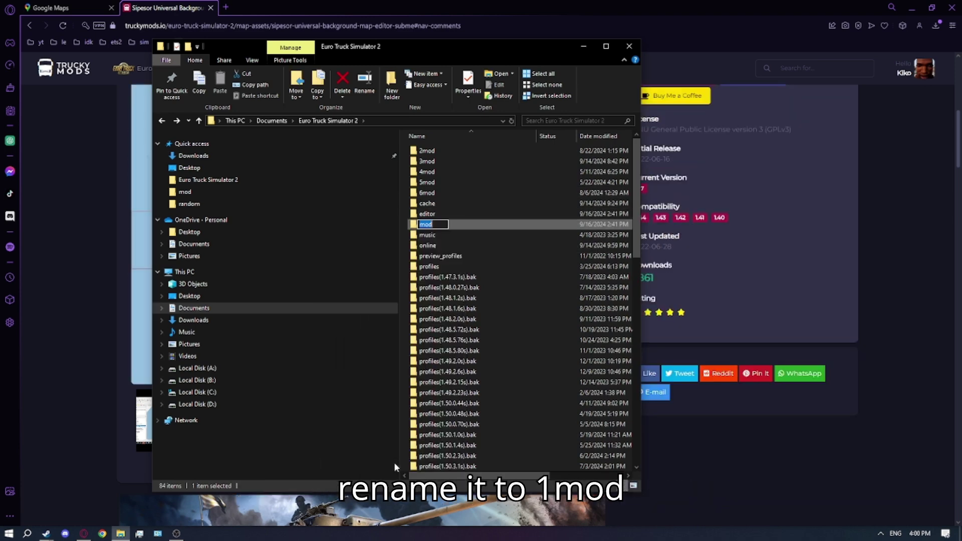
pyautogui.press('Return')
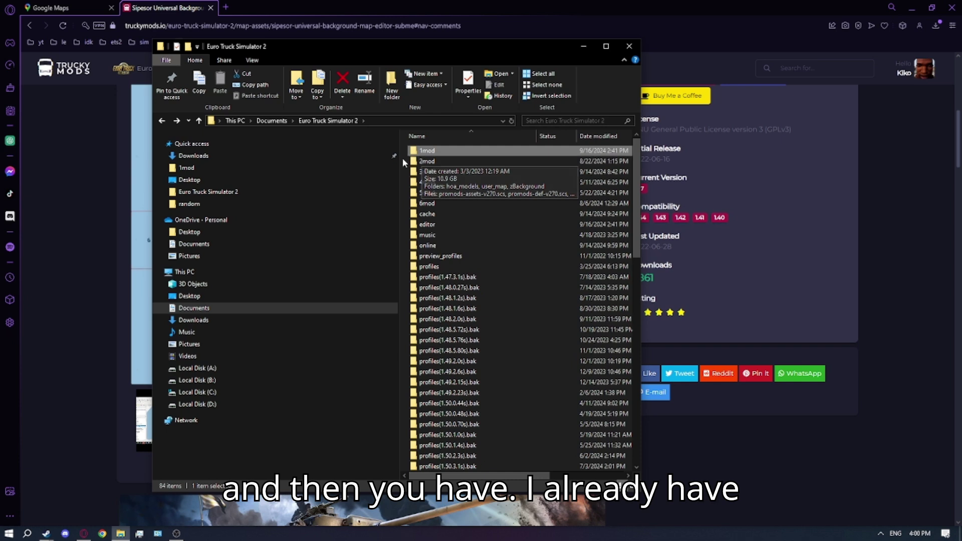
# Create a new folder named mod in the Euro Truck Simulator 2 folder.
pyautogui.moveTo(404, 160)
pyautogui.mouseDown()
pyautogui.moveTo(460, 203)
pyautogui.moveTo(428, 203)
pyautogui.mouseUp()
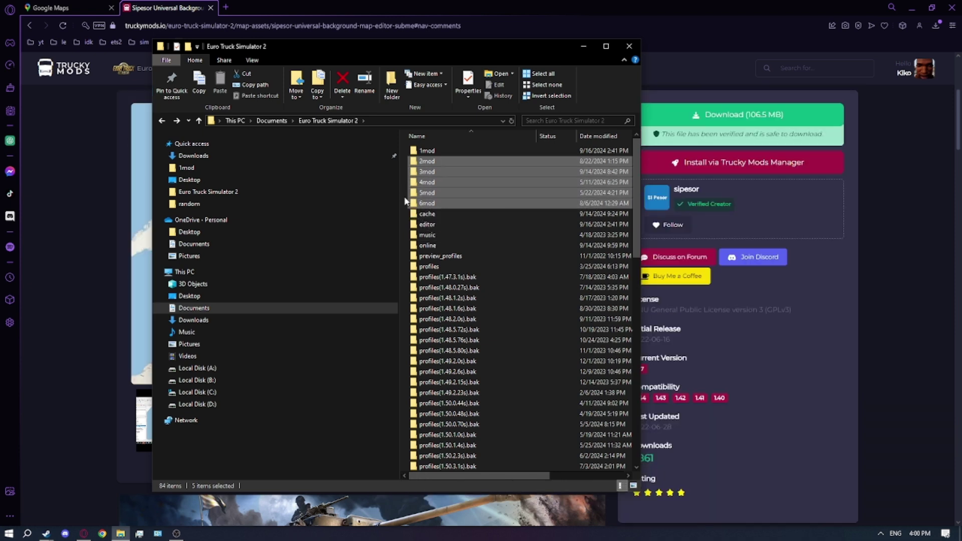
pyautogui.rightClick(404, 198)
pyautogui.moveTo(345, 318)
pyautogui.click(462, 319)
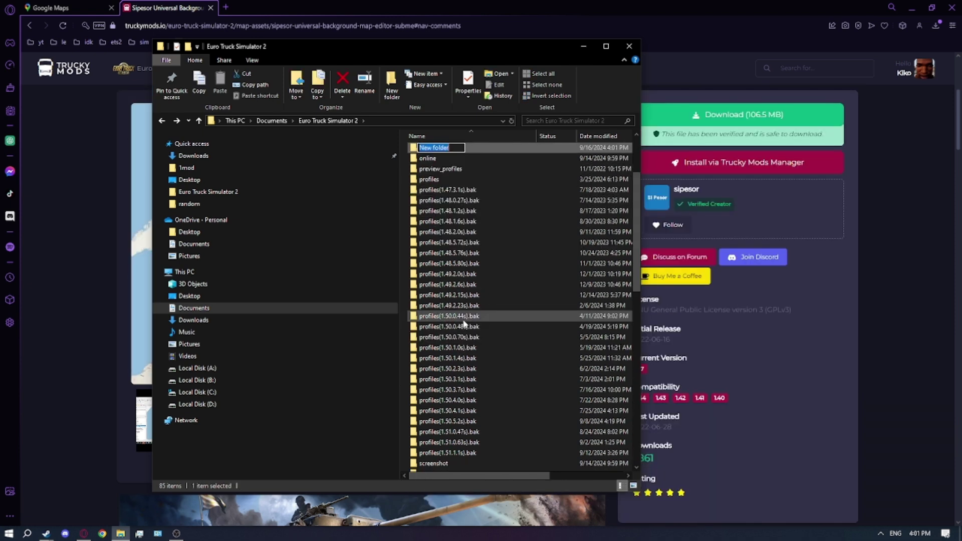
pyautogui.press('Return')
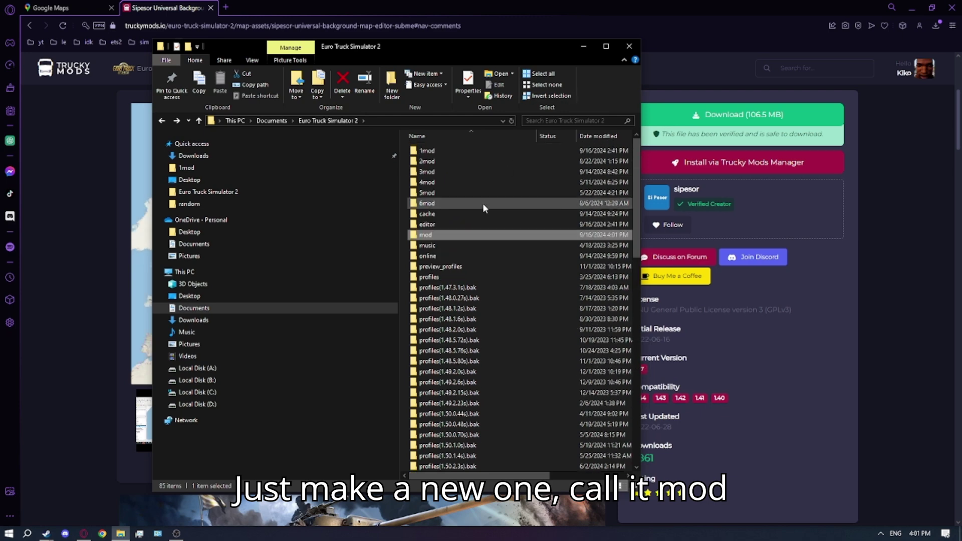
# Rename the new folder to 7mod and rename 1mod back to mod.
pyautogui.rightClick(438, 236)
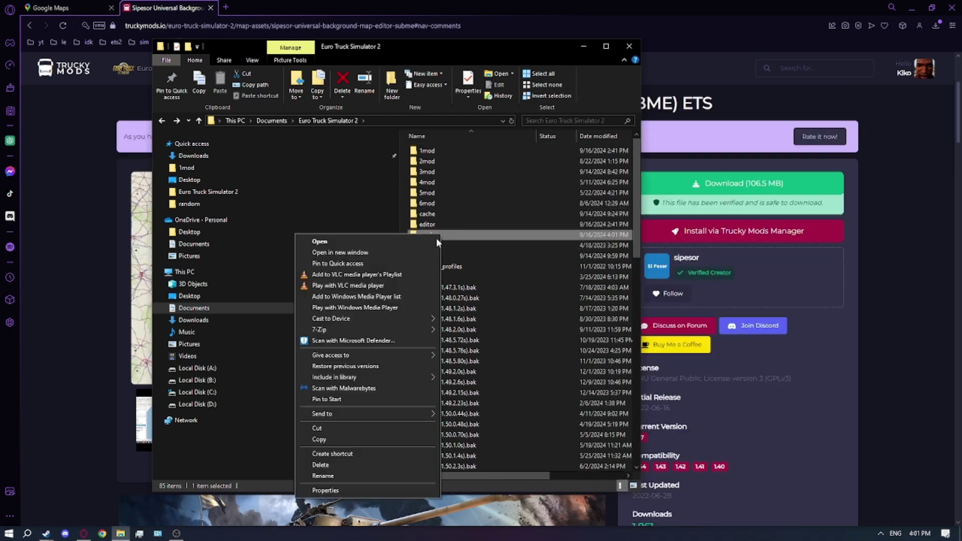
pyautogui.click(384, 475)
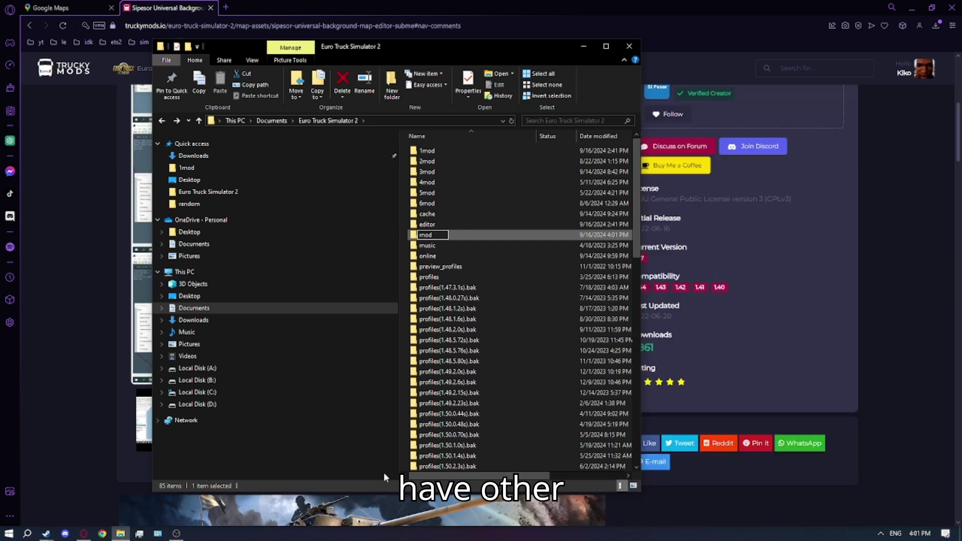
pyautogui.press('Return')
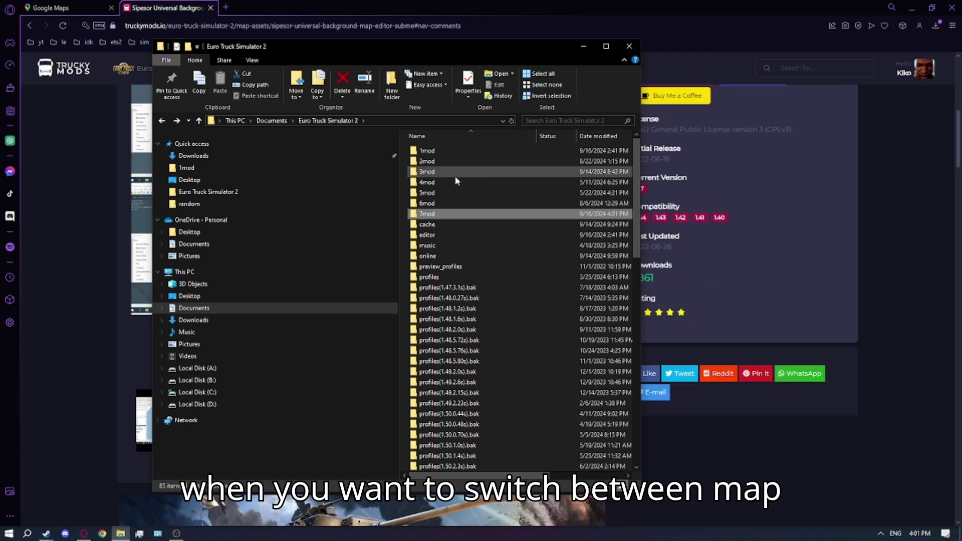
pyautogui.rightClick(429, 150)
pyautogui.click(315, 360)
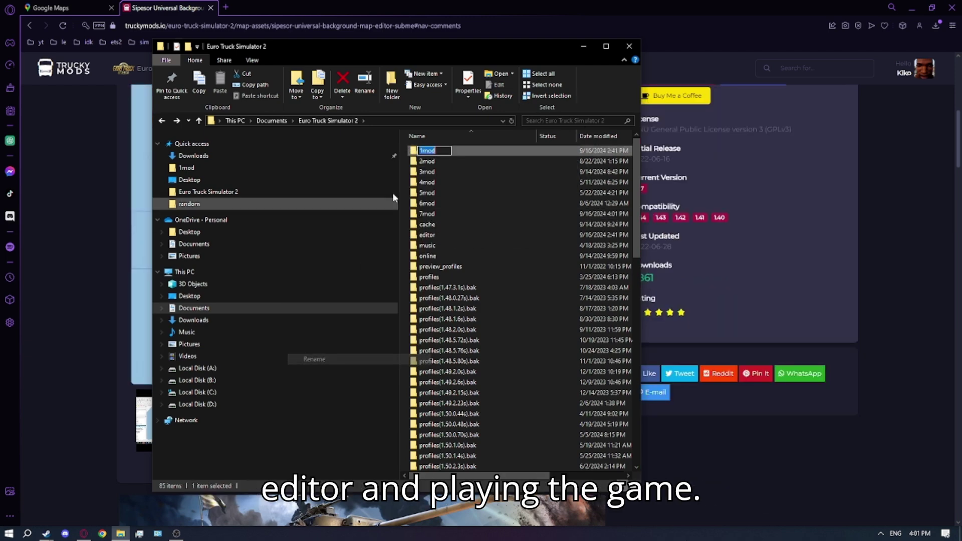
pyautogui.write('mod')
pyautogui.press('Return')
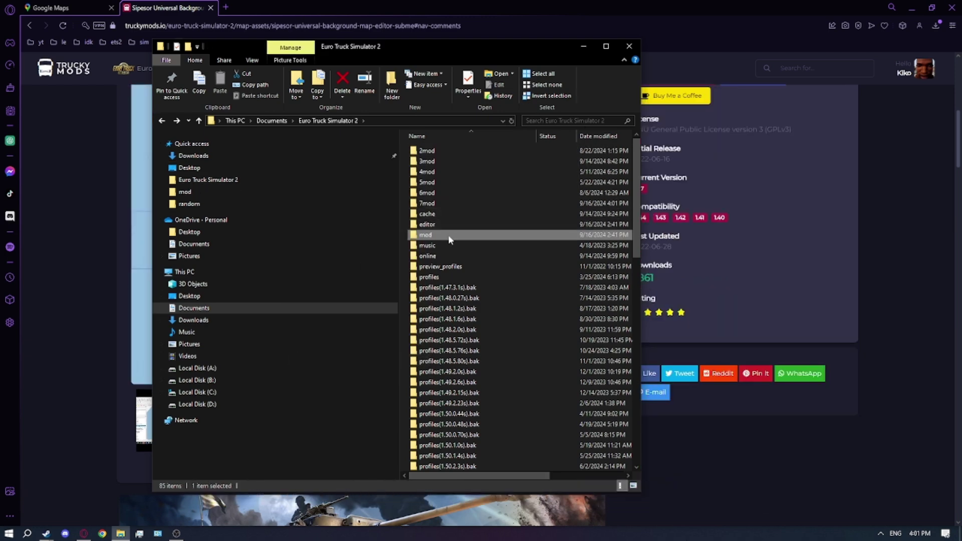
# Rename mod to 1mod again and 7mod to mod, leaving a fresh empty mod folder.
pyautogui.rightClick(449, 237)
pyautogui.click(330, 478)
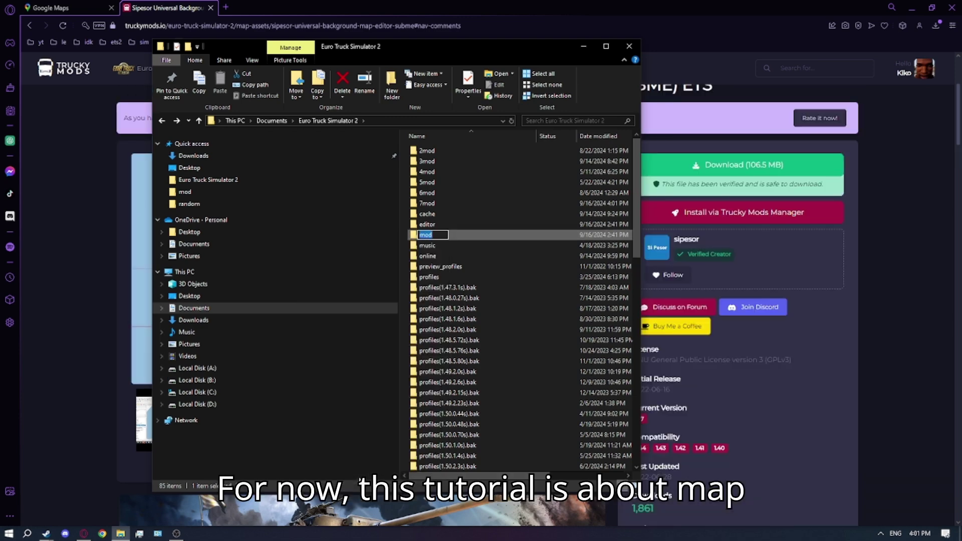
pyautogui.write('1')
pyautogui.press('Return')
pyautogui.rightClick(452, 215)
pyautogui.click(414, 425)
pyautogui.write('mod')
pyautogui.press('Return')
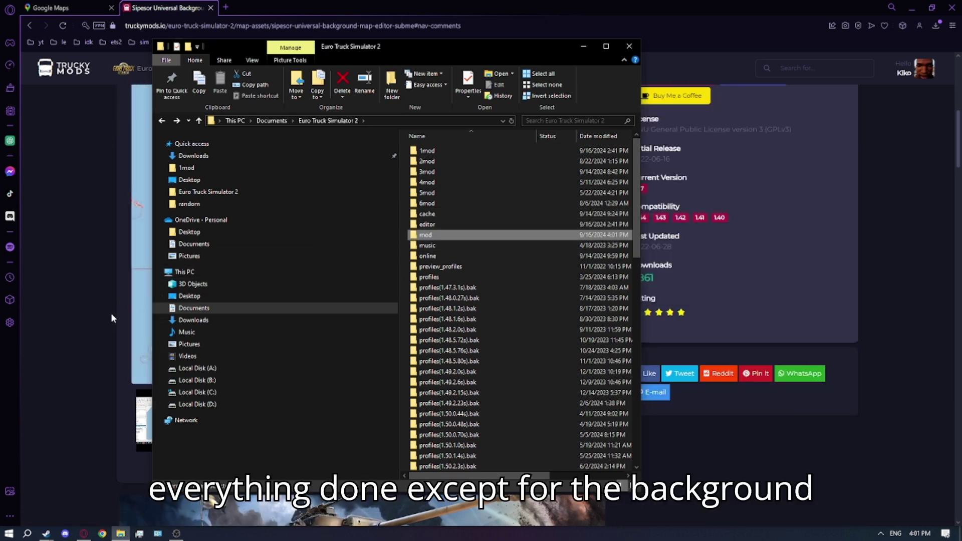
pyautogui.click(79, 275)
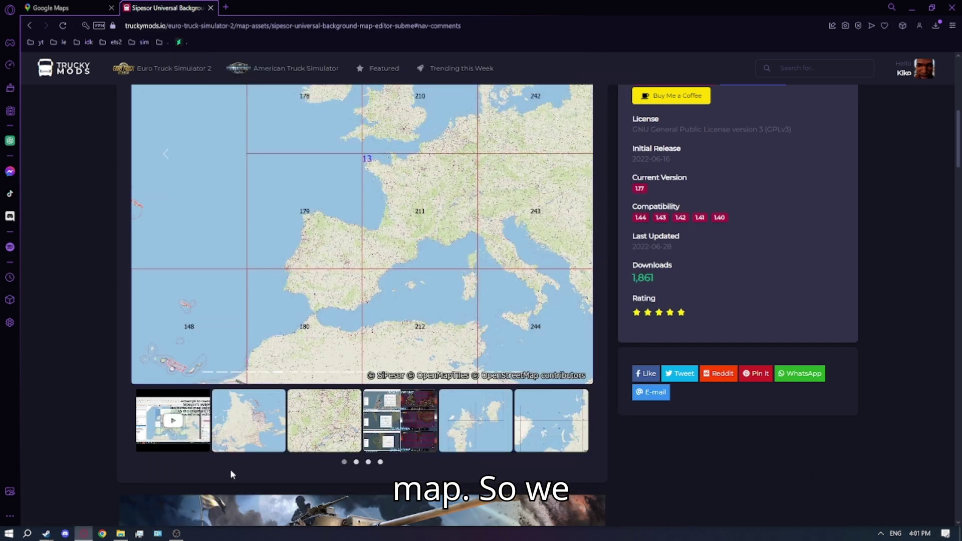
# Browse the mod's map thumbnails and view the Africa grid map image.
pyautogui.click(380, 461)
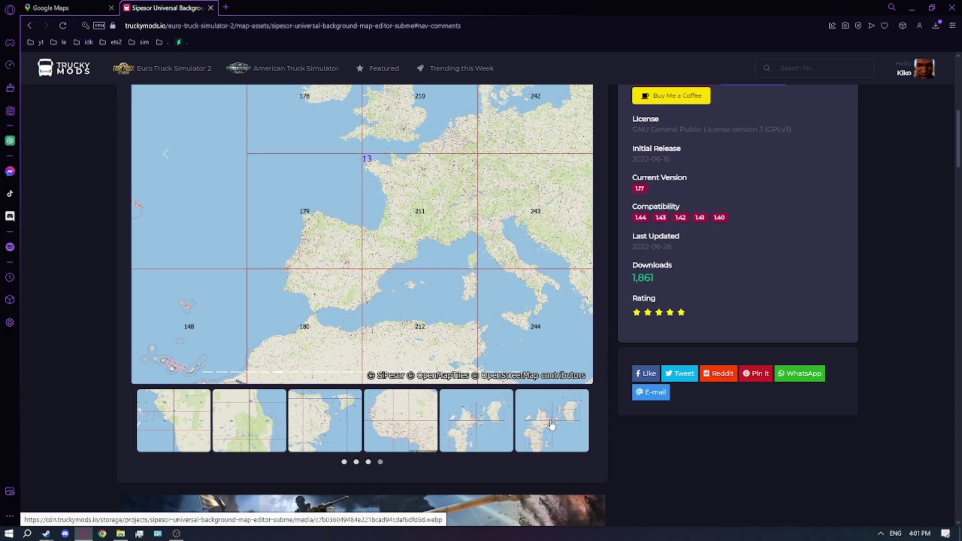
pyautogui.click(544, 425)
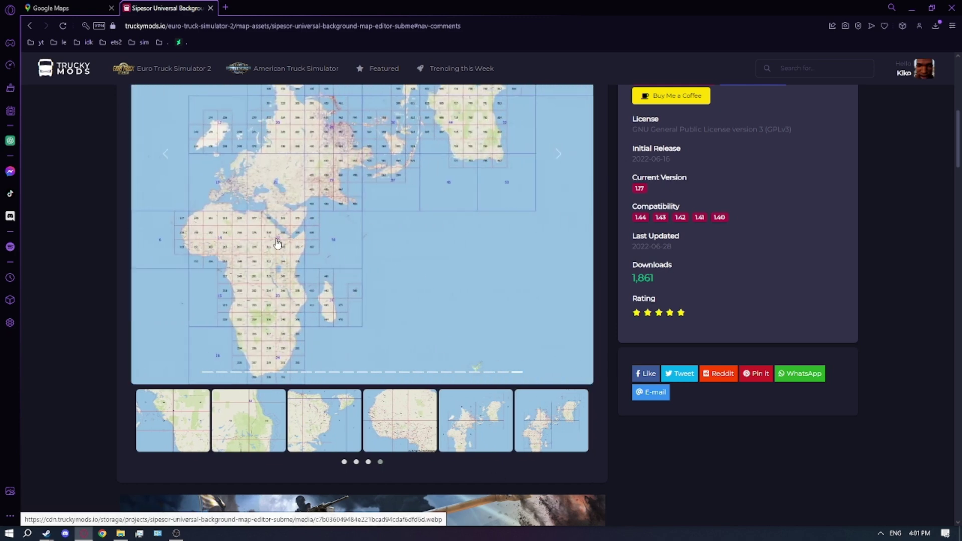
pyautogui.scroll(-15, 255, 225)
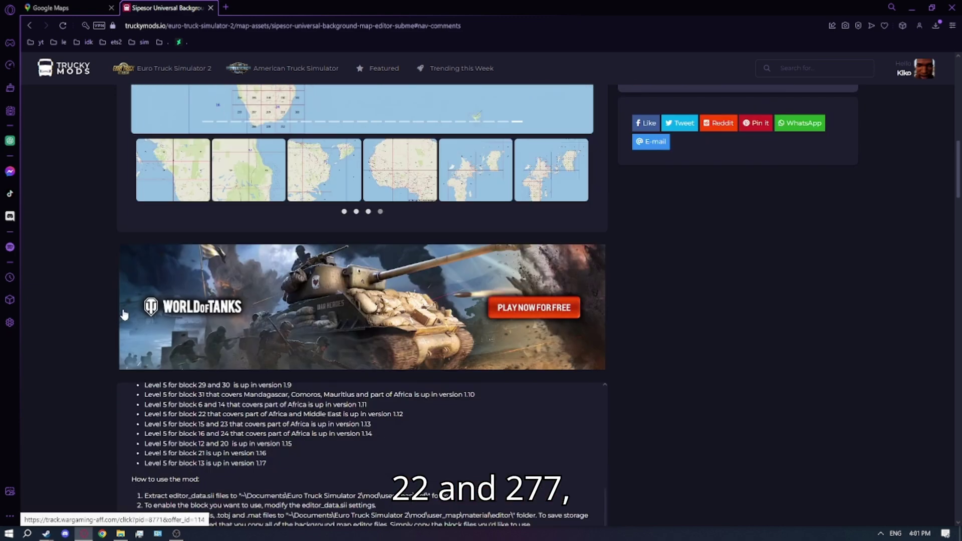
pyautogui.scroll(10, 83, 330)
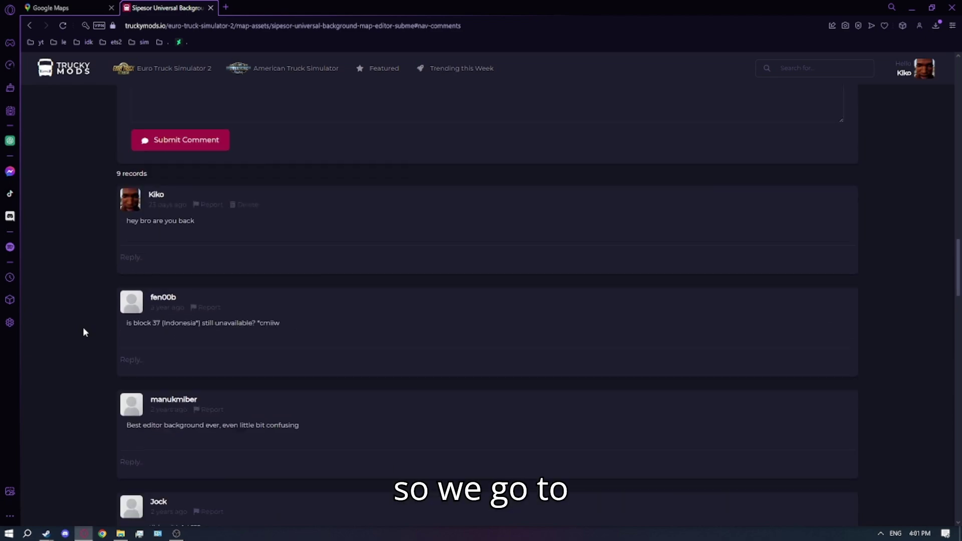
# Download the version 1.12 update adding level 5 for block 22 from the Versions list.
pyautogui.click(246, 443)
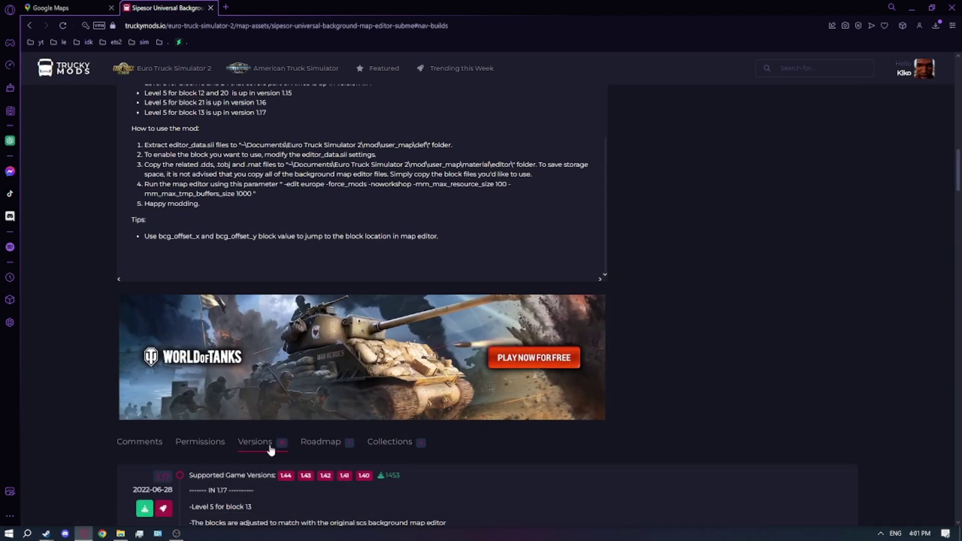
pyautogui.scroll(-4, 68, 332)
pyautogui.scroll(-6, 69, 323)
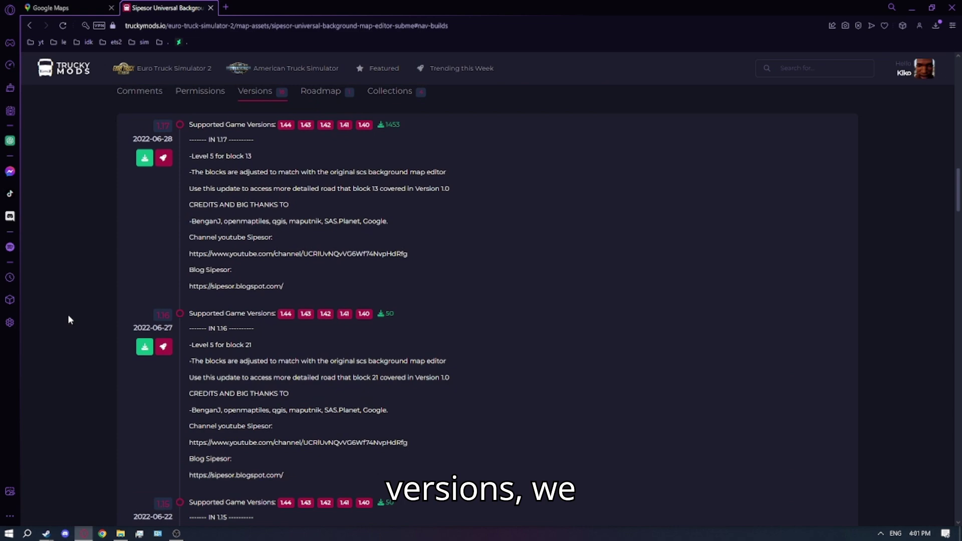
pyautogui.scroll(-6, 237, 298)
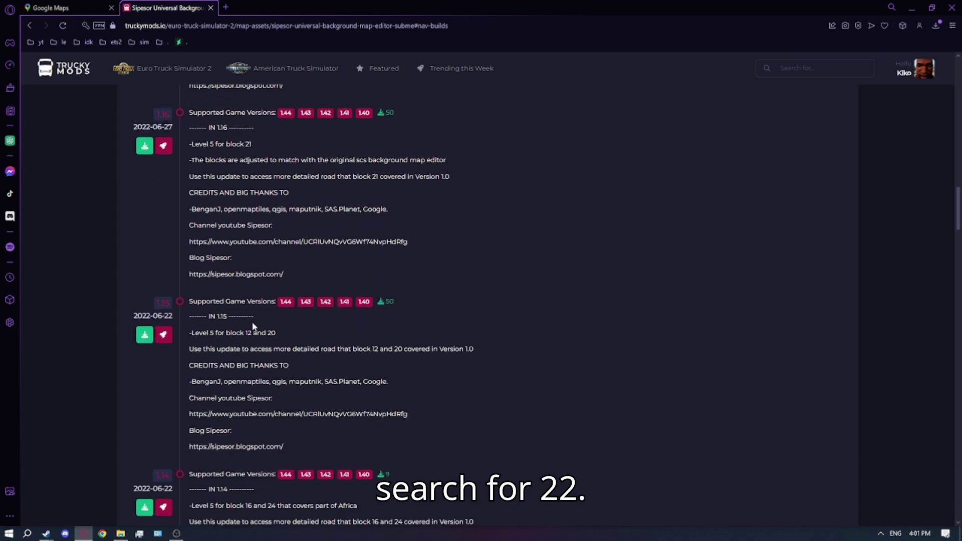
pyautogui.scroll(-8, 241, 262)
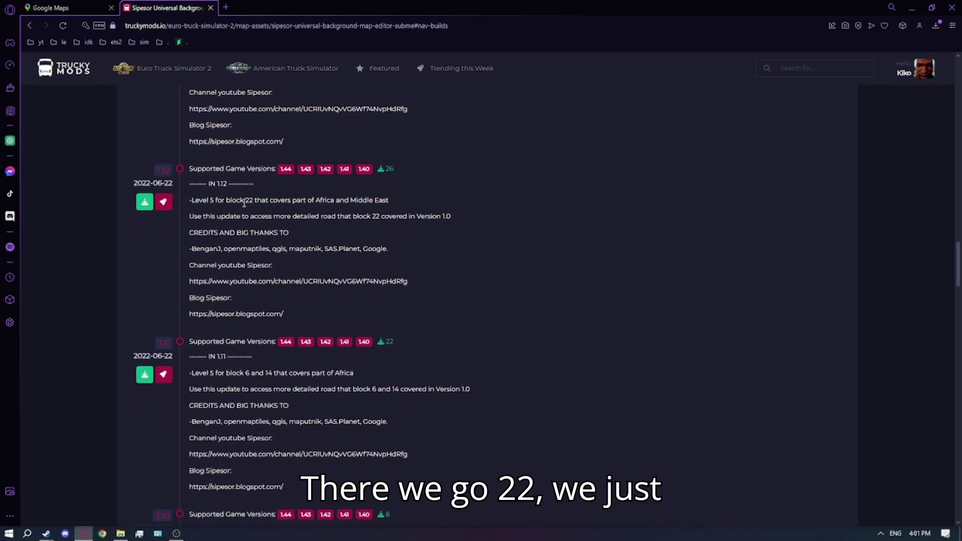
pyautogui.click(145, 202)
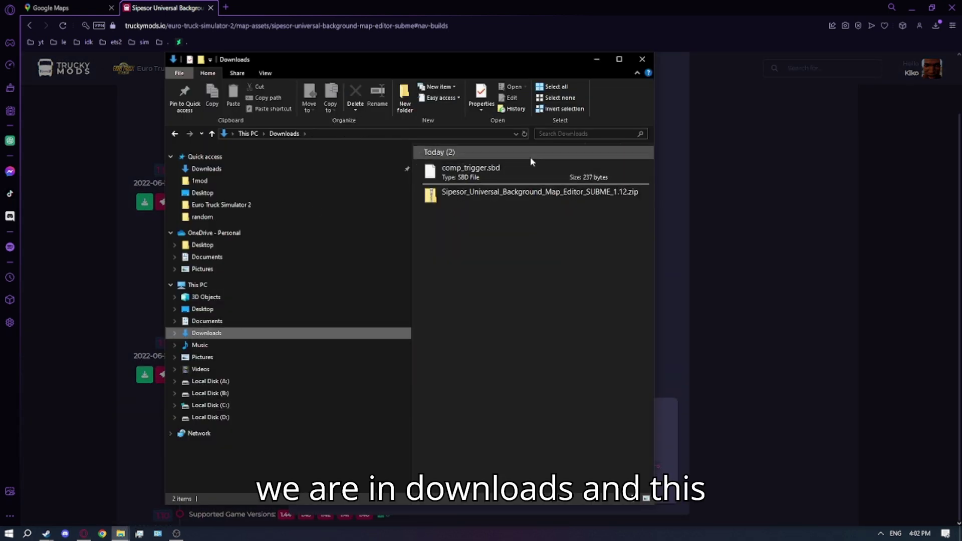
# Move the downloaded SUBME zip into the new empty mod folder under Documents\Euro Truck Simulator 2.
pyautogui.click(523, 197)
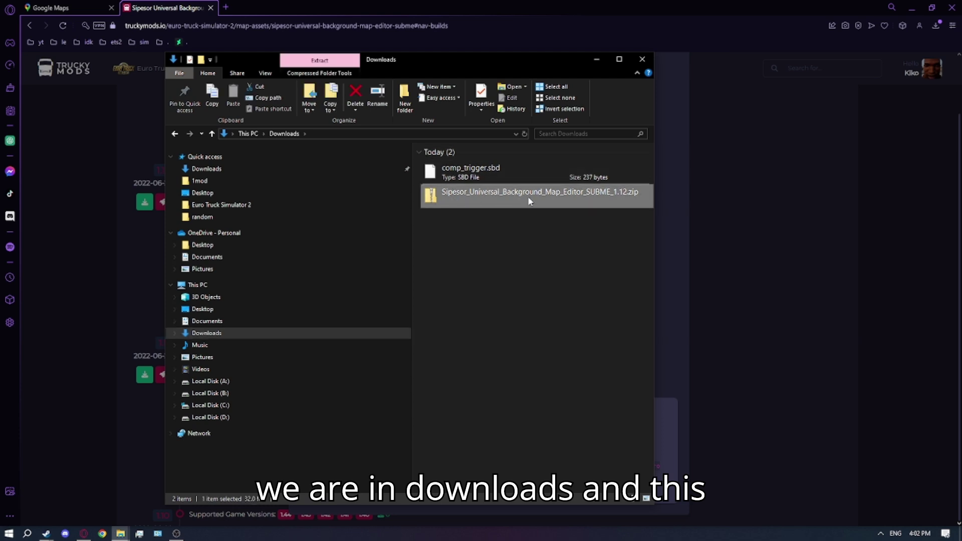
pyautogui.rightClick(469, 200)
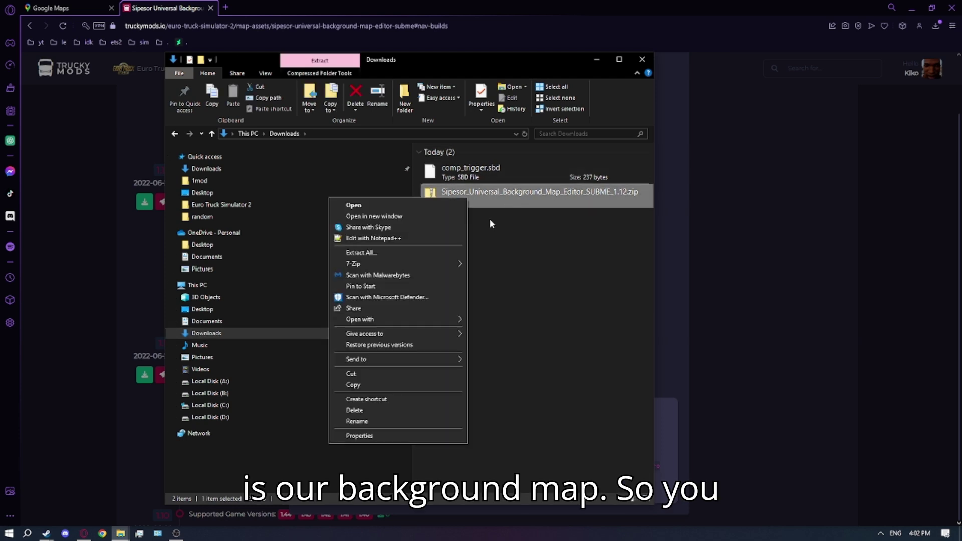
pyautogui.click(359, 373)
pyautogui.click(295, 321)
pyautogui.click(464, 217)
pyautogui.doubleClick(465, 221)
pyautogui.doubleClick(455, 245)
pyautogui.rightClick(341, 233)
pyautogui.click(369, 302)
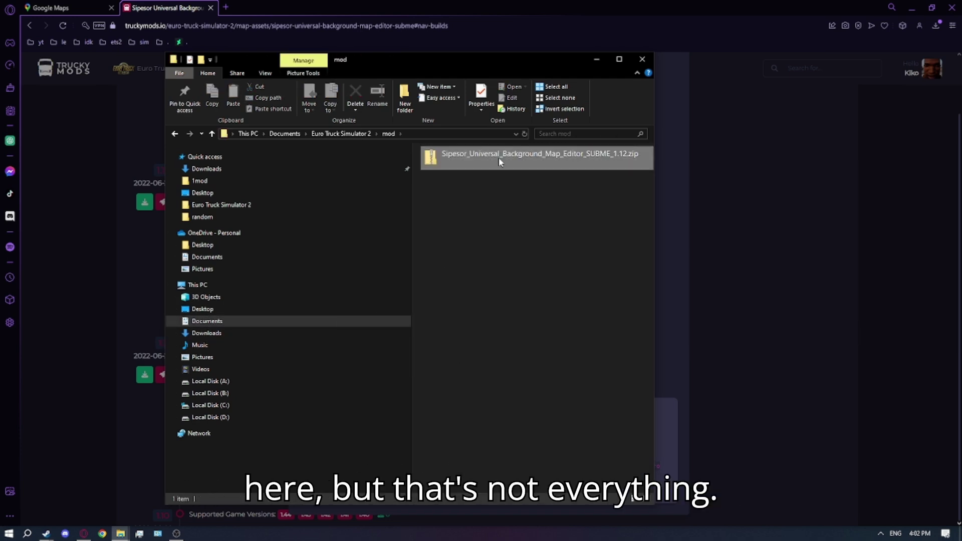
# Extract the SUBME zip with 7-Zip into the mod folder, then delete the zip.
pyautogui.rightClick(499, 157)
pyautogui.moveTo(405, 223)
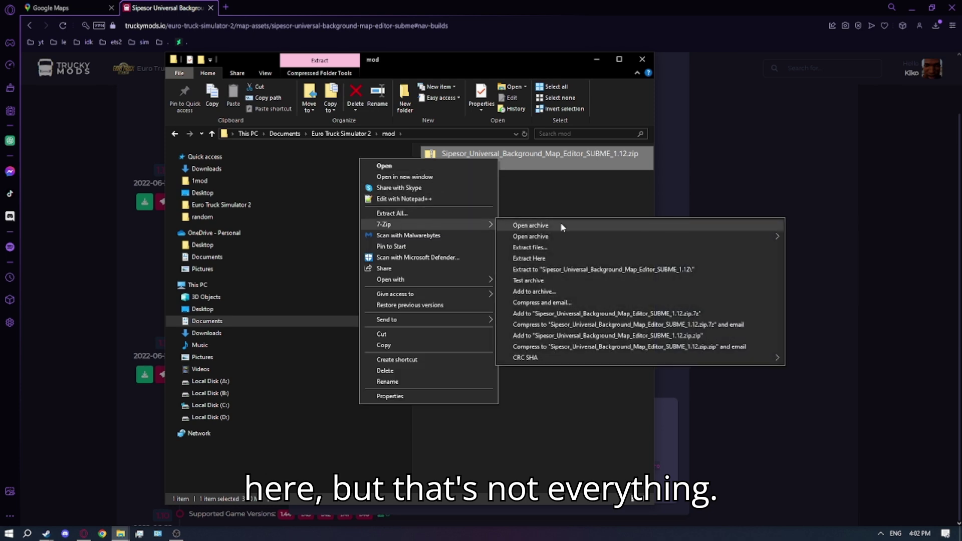
pyautogui.click(565, 249)
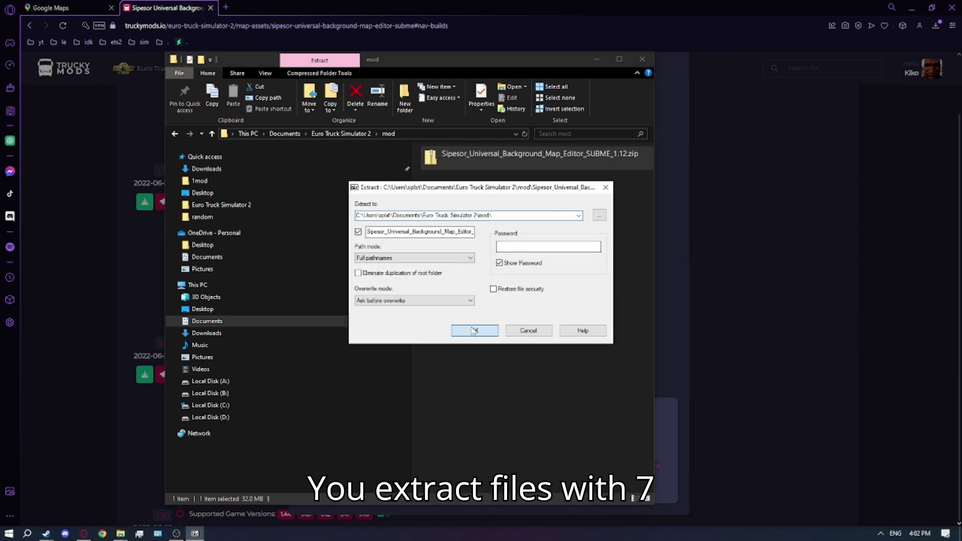
pyautogui.click(471, 331)
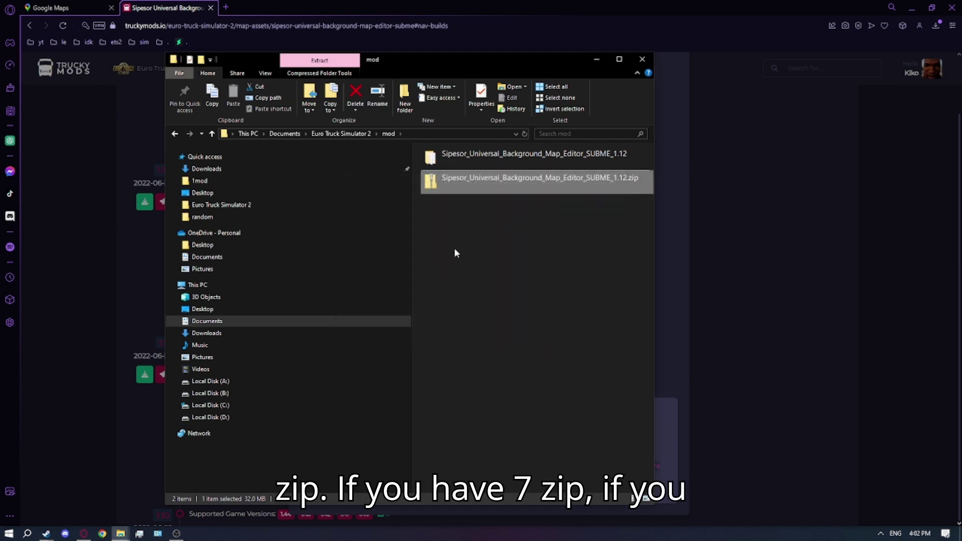
pyautogui.rightClick(473, 185)
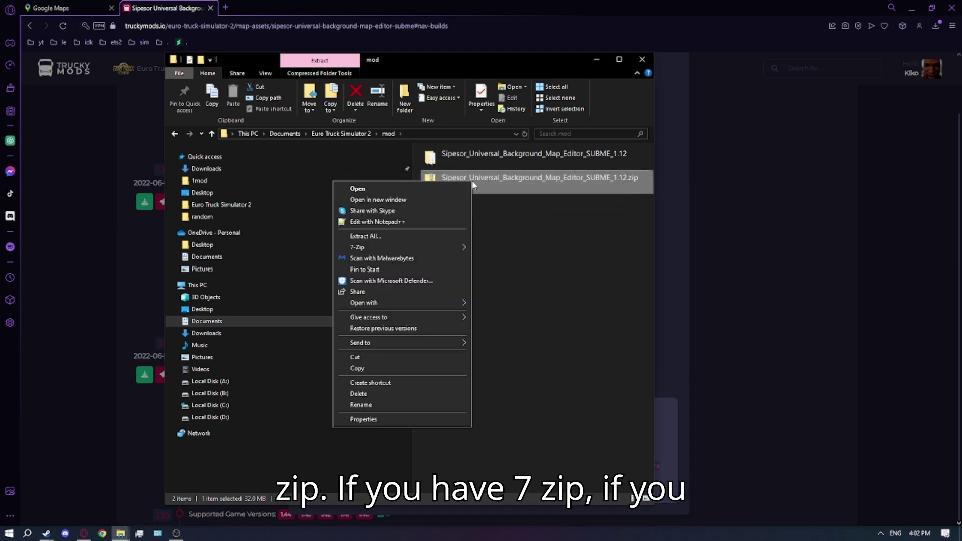
pyautogui.click(389, 395)
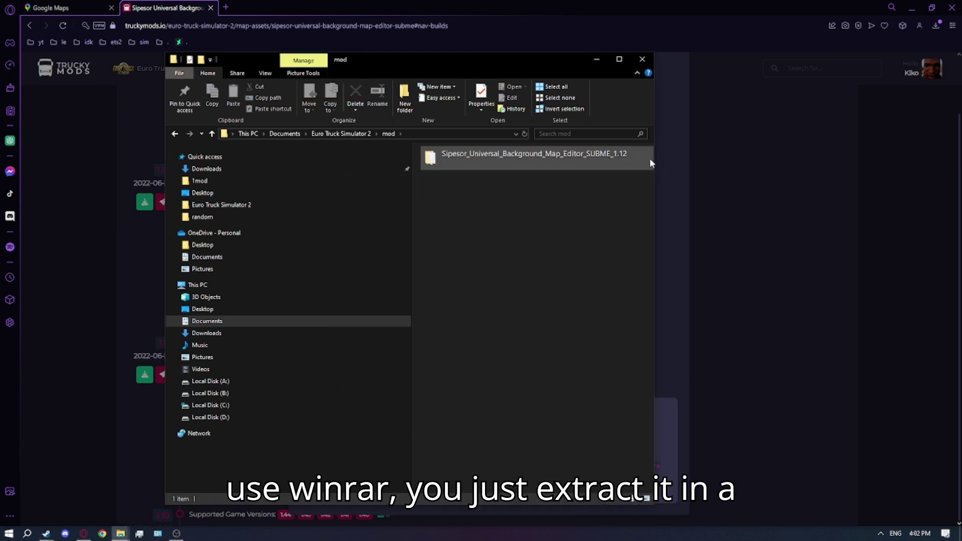
# Rename the extracted SUBME folder to 'map background'.
pyautogui.click(504, 161)
pyautogui.rightClick(459, 158)
pyautogui.click(350, 367)
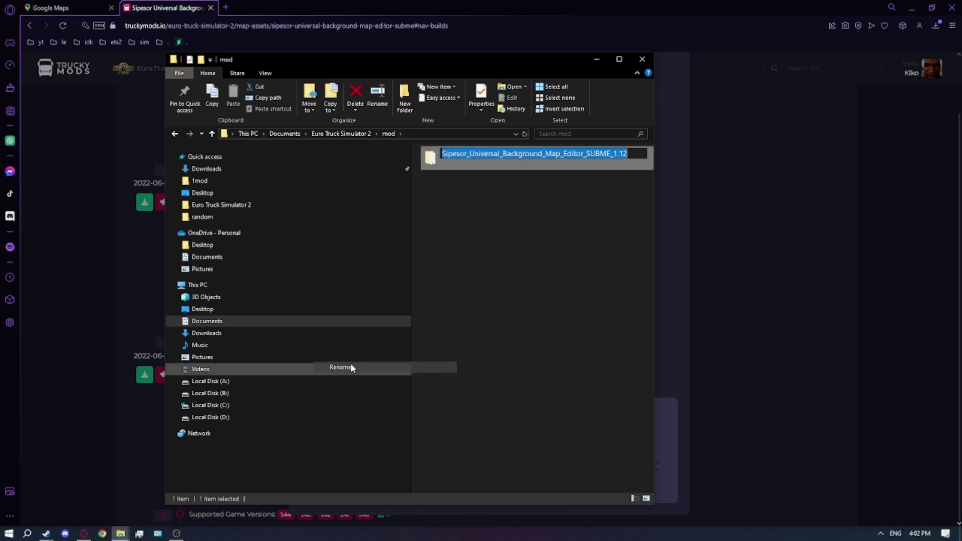
pyautogui.write('map background')
pyautogui.press('Return')
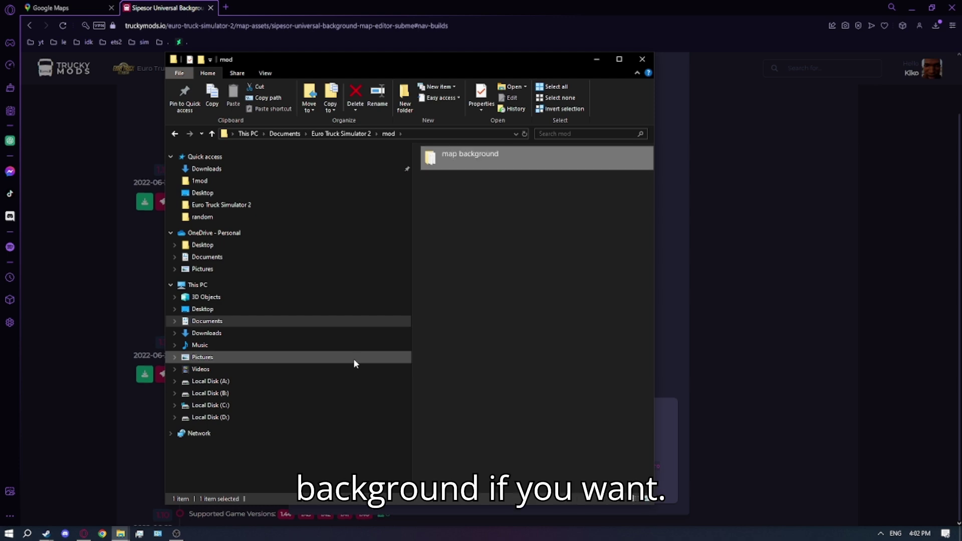
# Delete description.txt, manifest.sii and mod_icon_def.jpg, leaving only def and material.
pyautogui.doubleClick(497, 155)
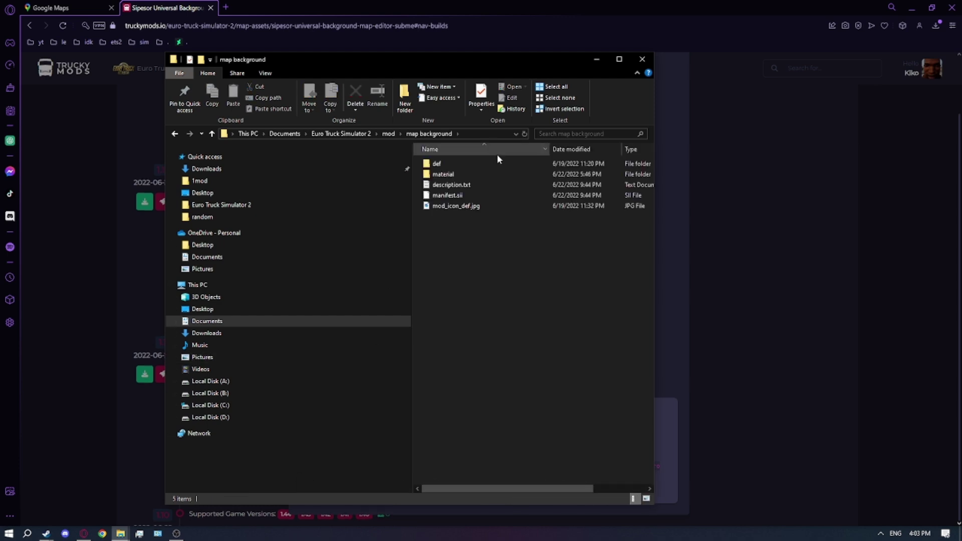
pyautogui.click(480, 186)
pyautogui.keyDown('shift'); pyautogui.click(468, 196); pyautogui.keyUp('shift')
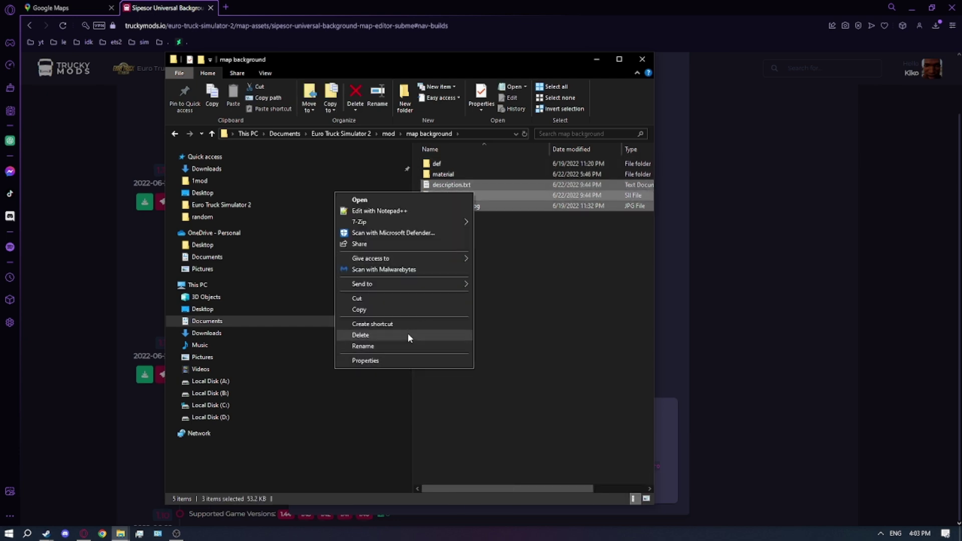
pyautogui.click(407, 334)
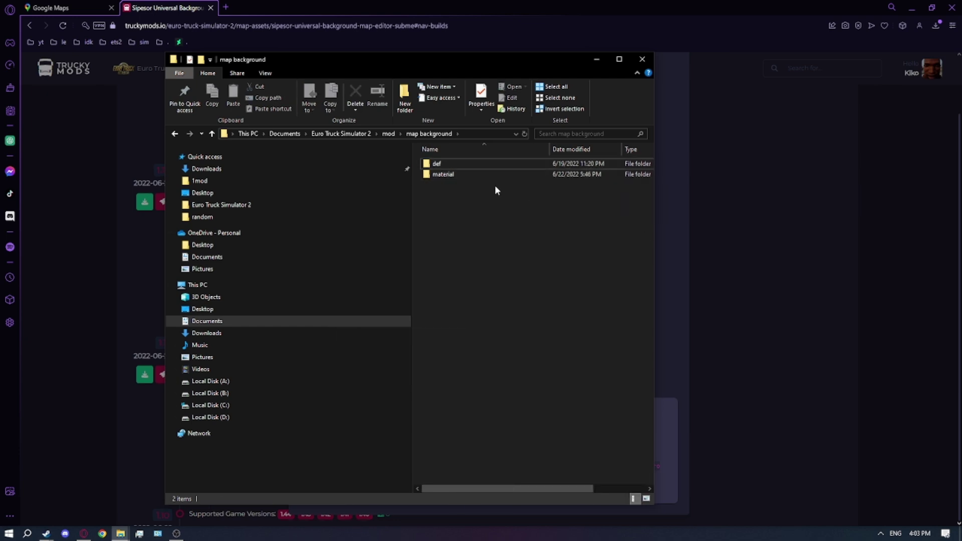
pyautogui.doubleClick(470, 164)
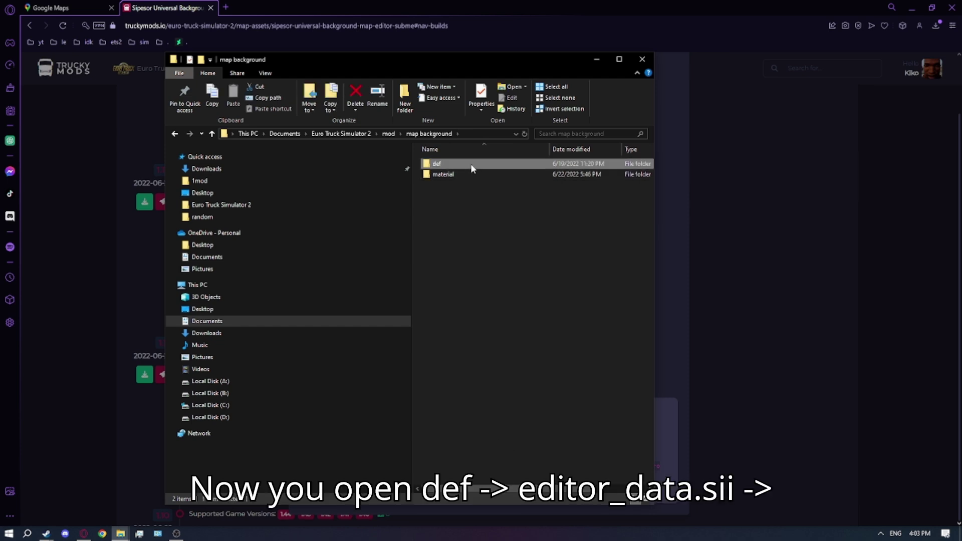
pyautogui.doubleClick(470, 164)
# Open editor_data.sii in Notepad and find the L5_id_277.mat line.
pyautogui.click(486, 220)
pyautogui.click(526, 320)
pyautogui.hotkey('ctrl', 'f')
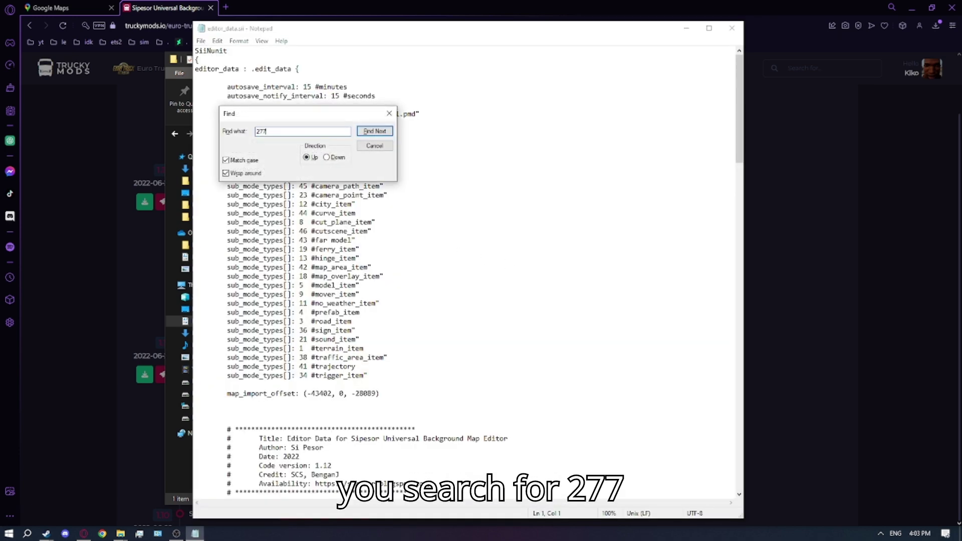
pyautogui.click(375, 131)
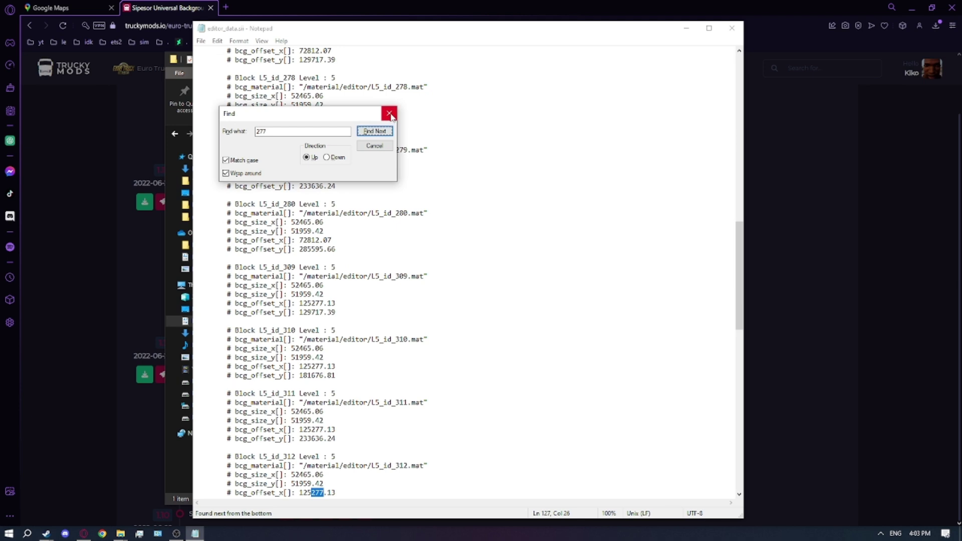
pyautogui.click(390, 113)
pyautogui.scroll(-4, 444, 210)
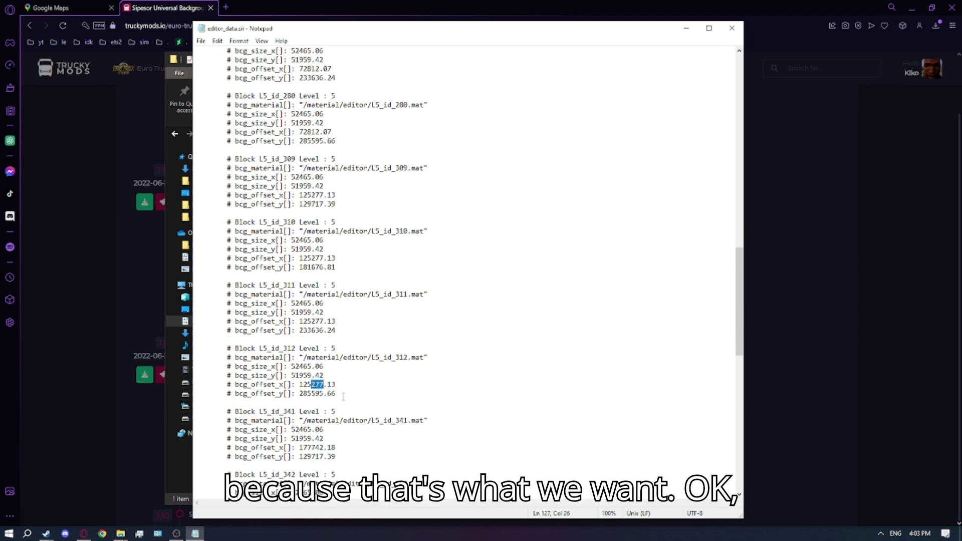
pyautogui.hotkey('ctrl', 'f')
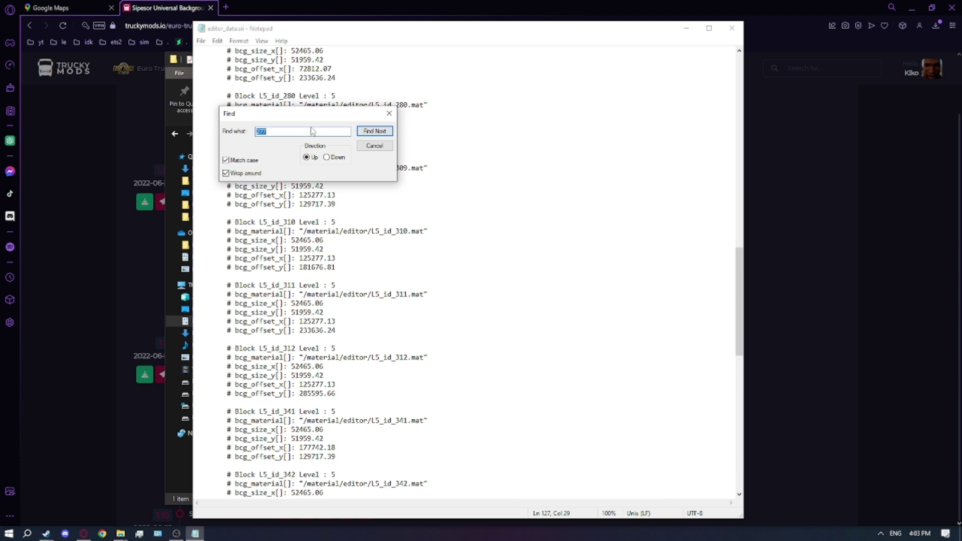
pyautogui.write('L5_id_277.')
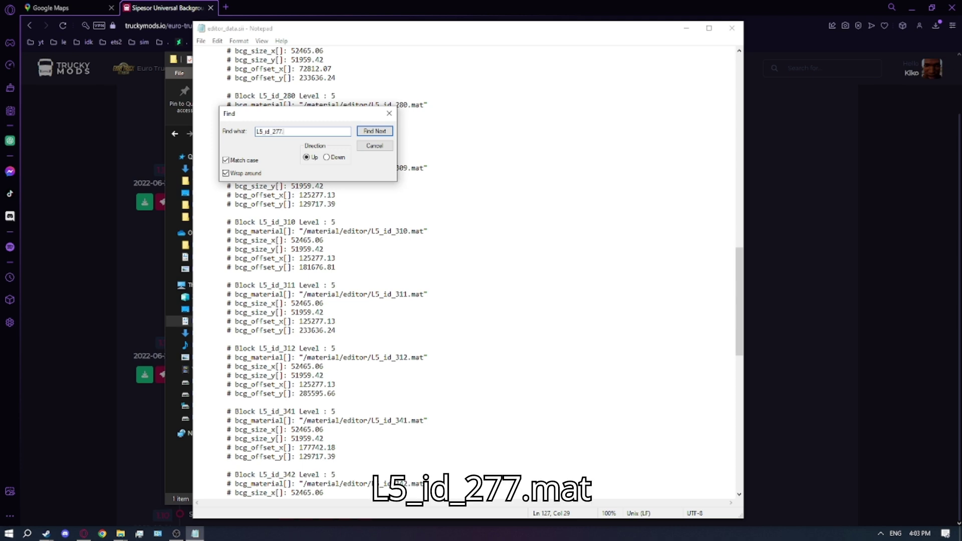
pyautogui.write('mat')
pyautogui.click(368, 133)
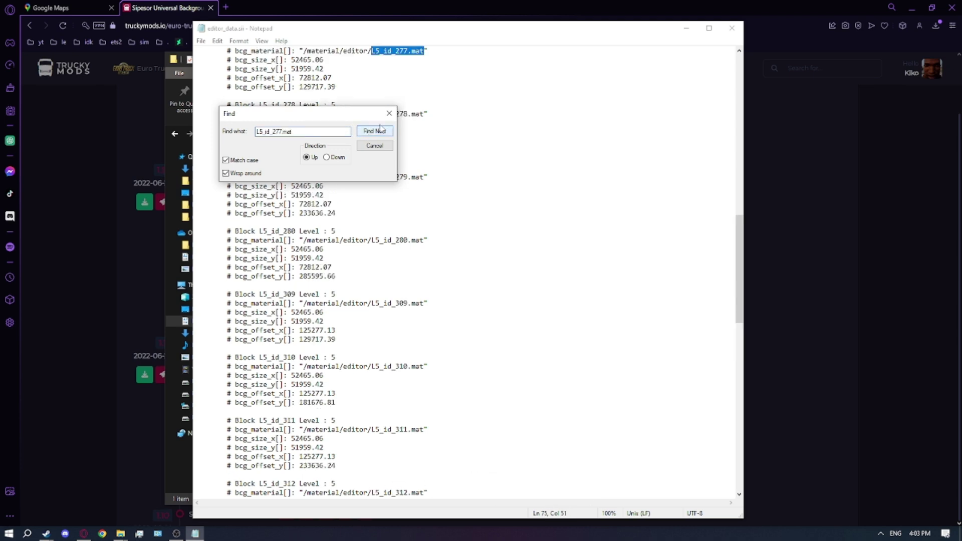
pyautogui.click(389, 114)
pyautogui.scroll(2, 404, 112)
pyautogui.scroll(6, 418, 104)
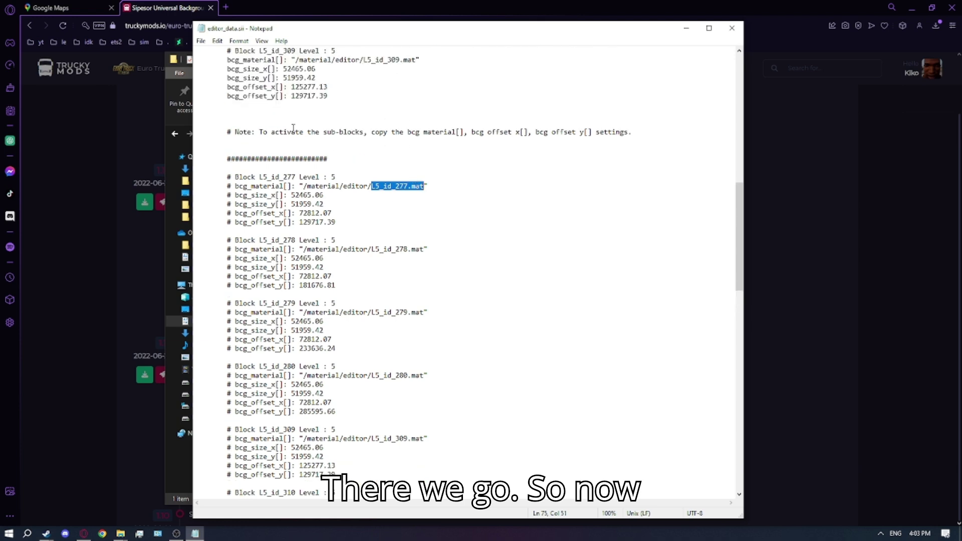
# Paste the five L5_id_277 lines over the active block-309 lines and remove their '# ' prefixes.
pyautogui.moveTo(344, 303); pyautogui.dragTo(186, 272)
pyautogui.scroll(2, 332, 241)
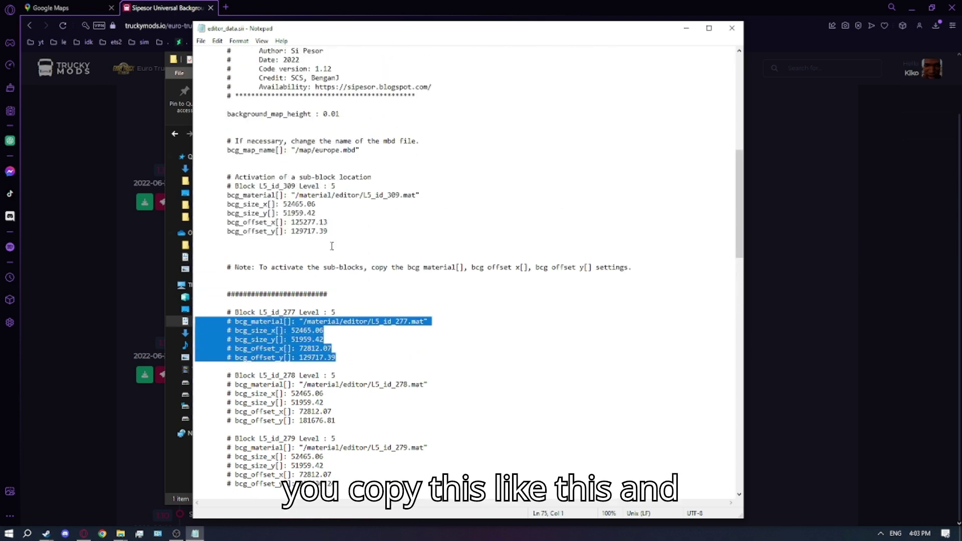
pyautogui.moveTo(335, 233); pyautogui.dragTo(197, 194)
pyautogui.hotkey('ctrl', 'v')
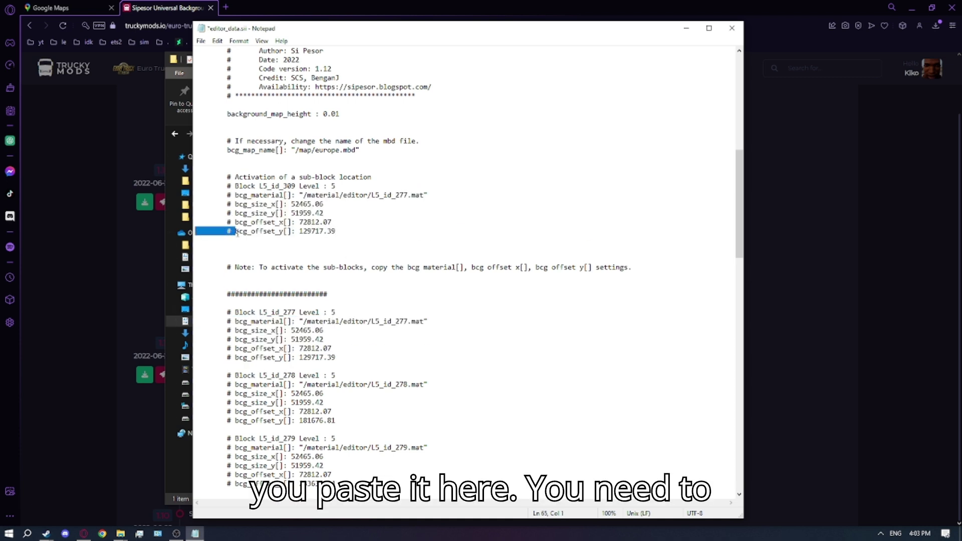
pyautogui.press('Delete')
pyautogui.moveTo(235, 222); pyautogui.dragTo(227, 195)
pyautogui.press('Delete')
pyautogui.press('Delete')
pyautogui.press('Delete')
pyautogui.press('Delete')
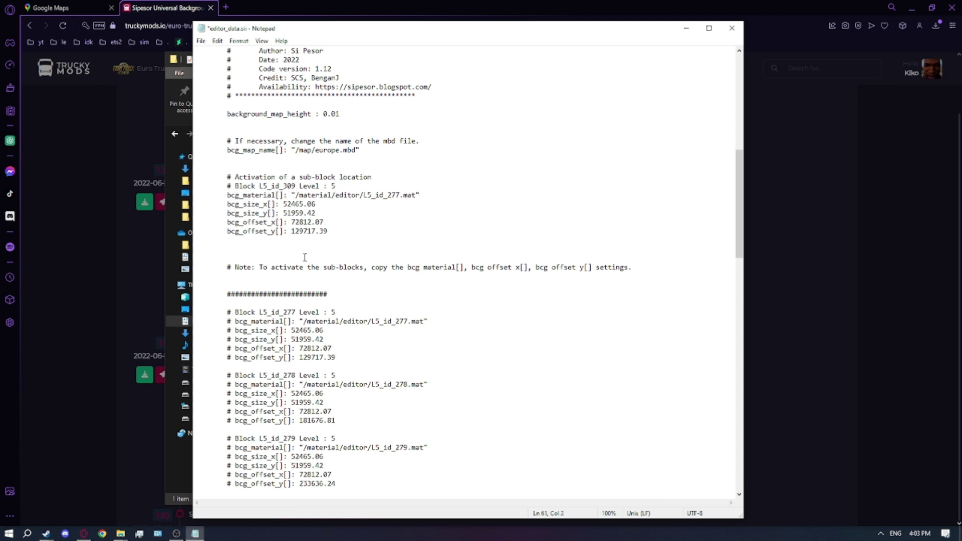
pyautogui.scroll(3, 290, 249)
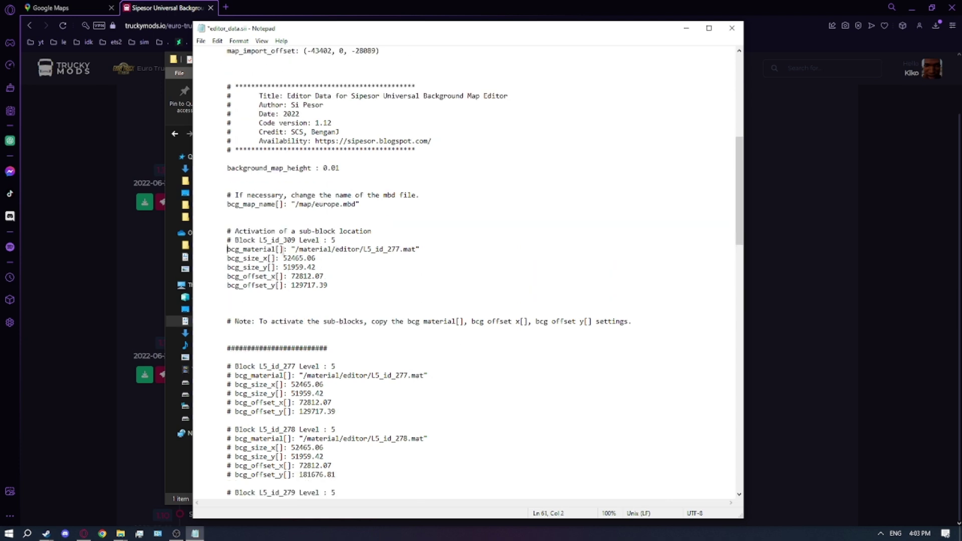
# Replace 'europe' with 'afrika' in the bcg_map_name path, checking the mod page's Europe/Africa grid map.
pyautogui.scroll(-2, 291, 248)
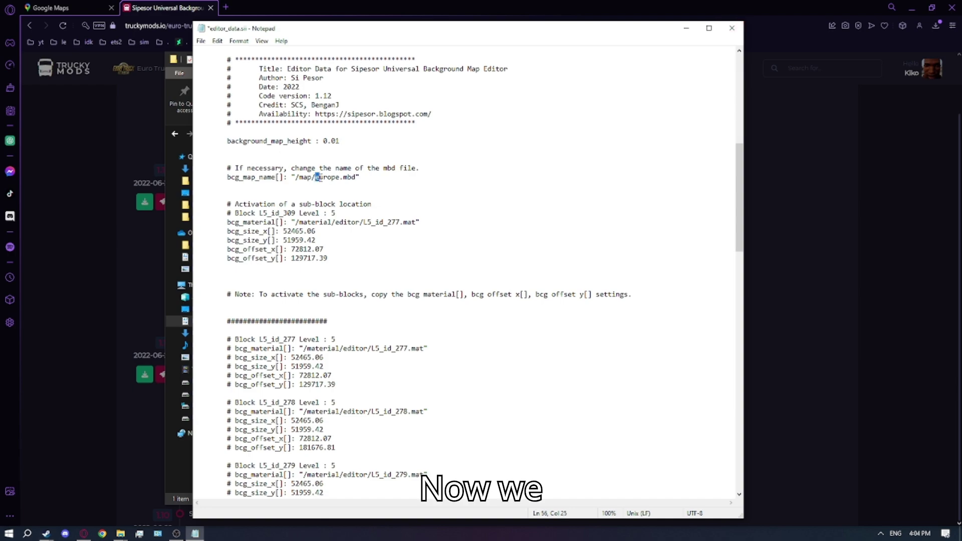
pyautogui.moveTo(317, 178); pyautogui.dragTo(338, 180)
pyautogui.click(754, 220)
pyautogui.scroll(10, 393, 287)
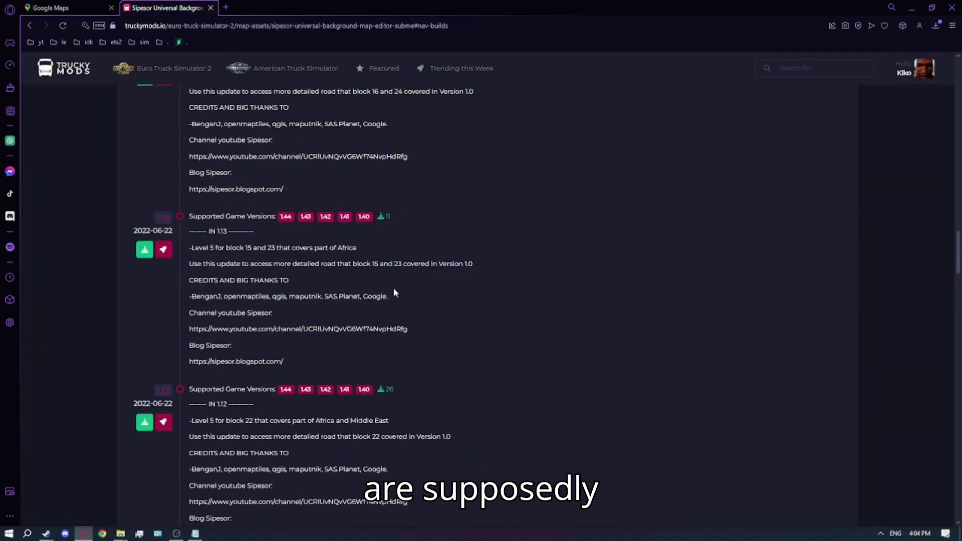
pyautogui.scroll(7, 393, 290)
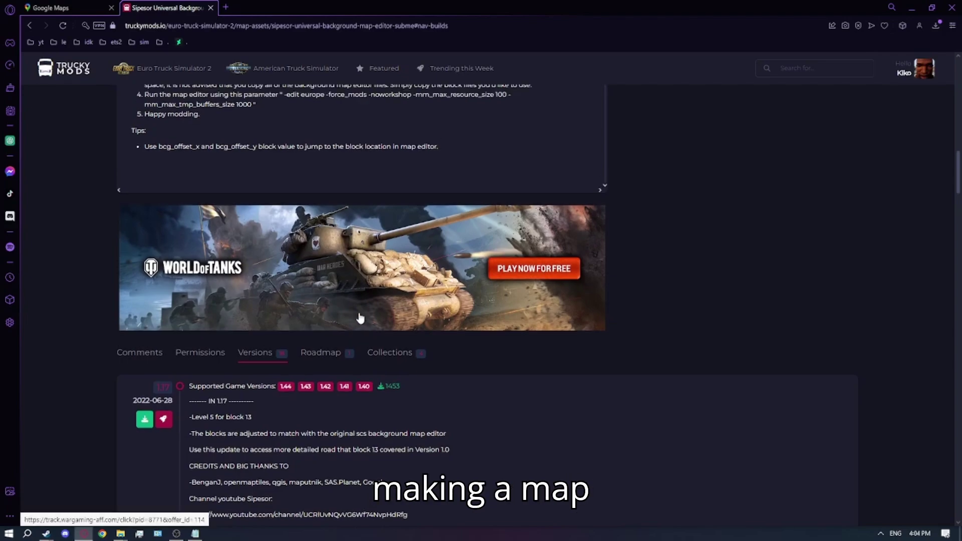
pyautogui.scroll(1, 361, 319)
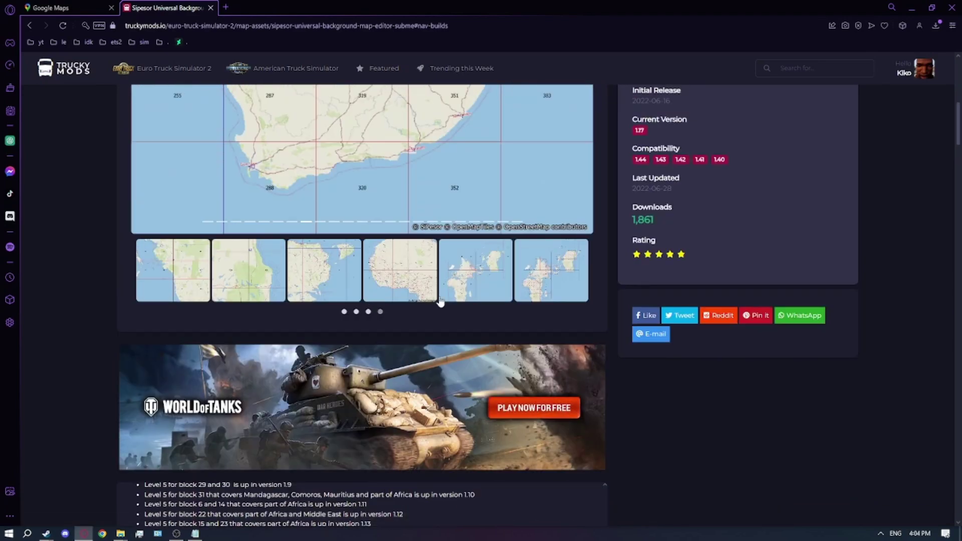
pyautogui.click(399, 293)
pyautogui.scroll(3, 294, 339)
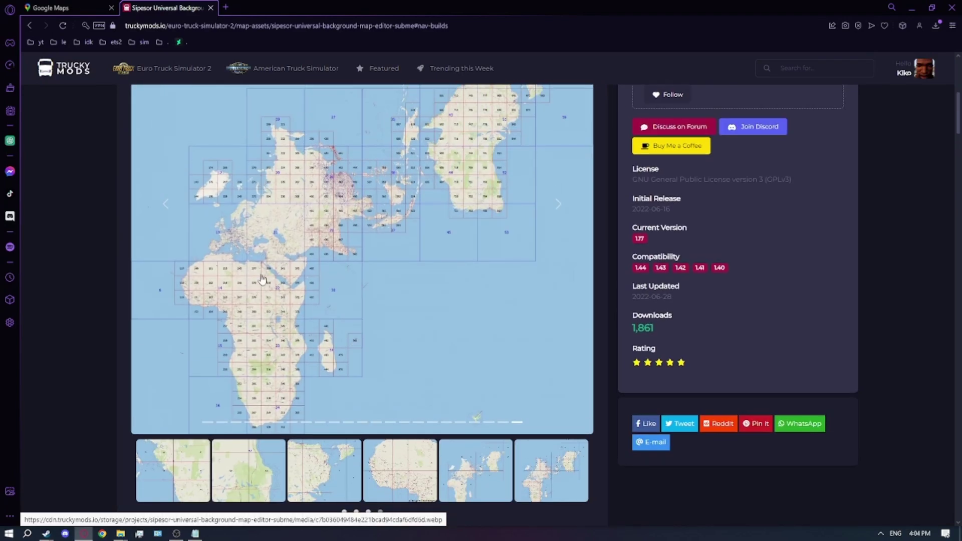
pyautogui.hotkey('alt', 'Tab')
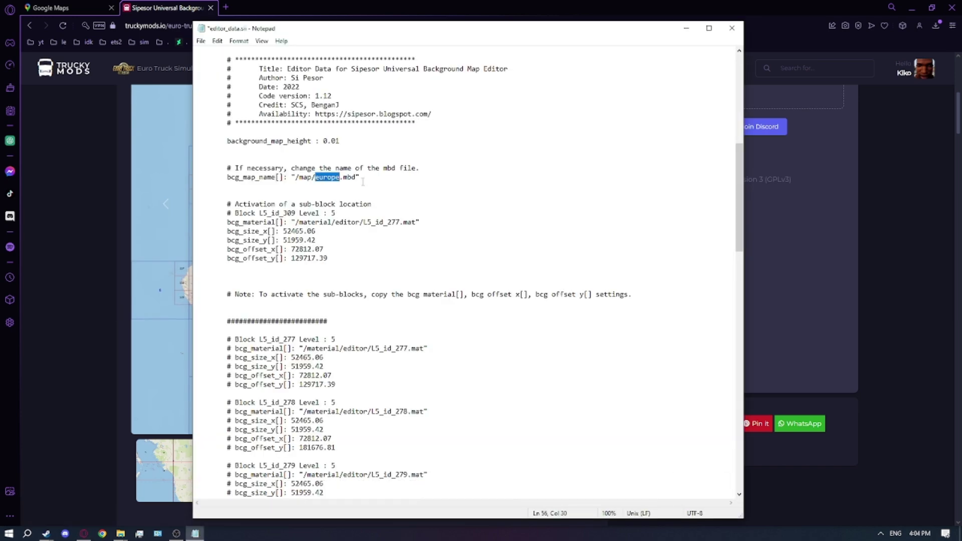
pyautogui.write('af')
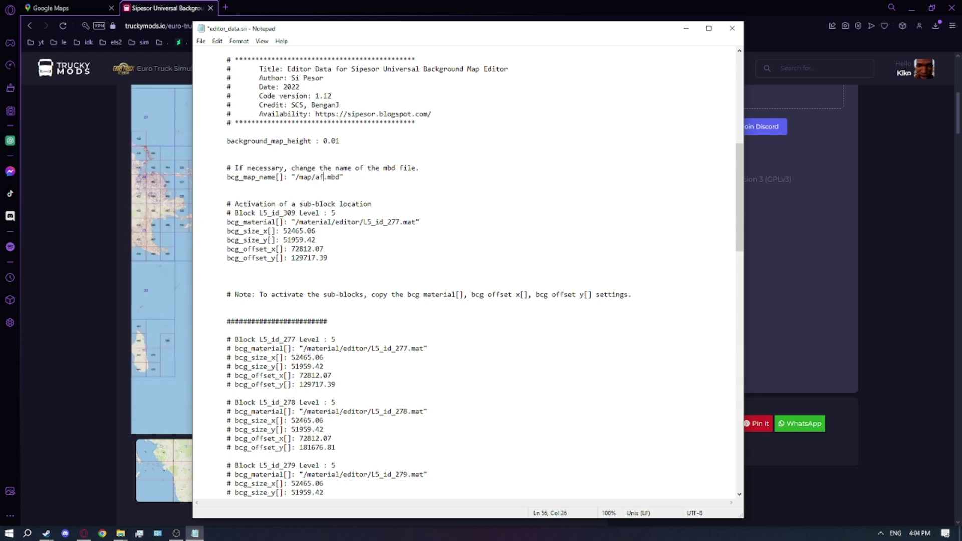
pyautogui.write('rika')
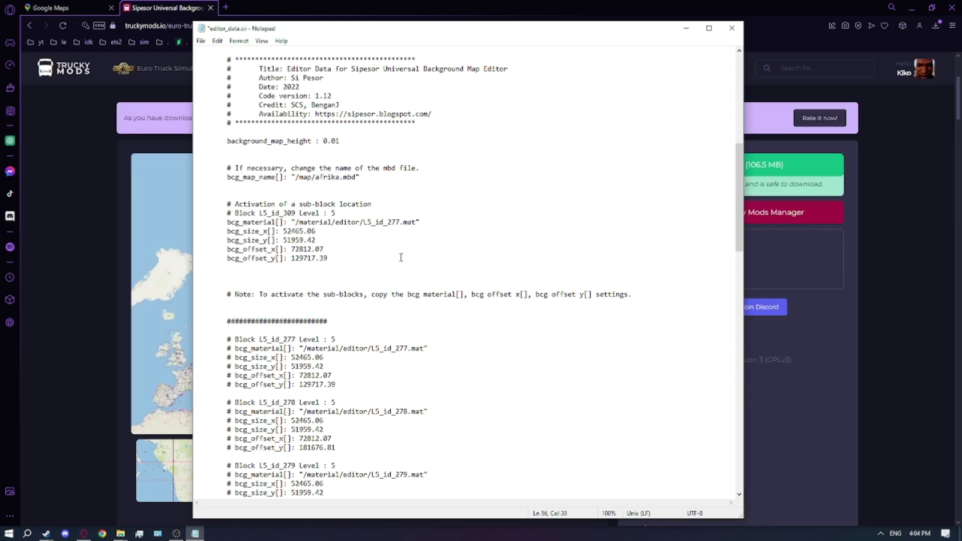
# Save and close editor_data.sii, then launch the ETS2 Map Editor with its custom edit arguments.
pyautogui.click(740, 30)
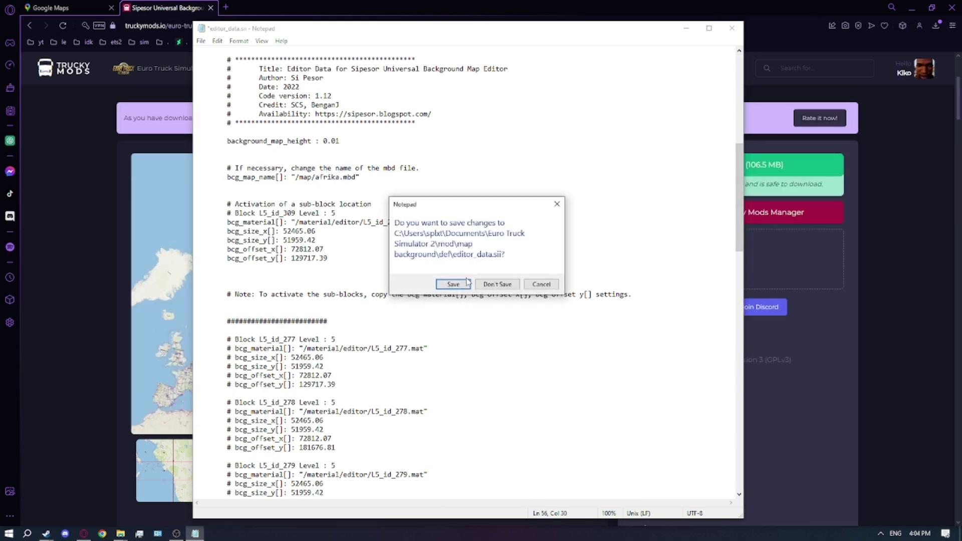
pyautogui.click(454, 283)
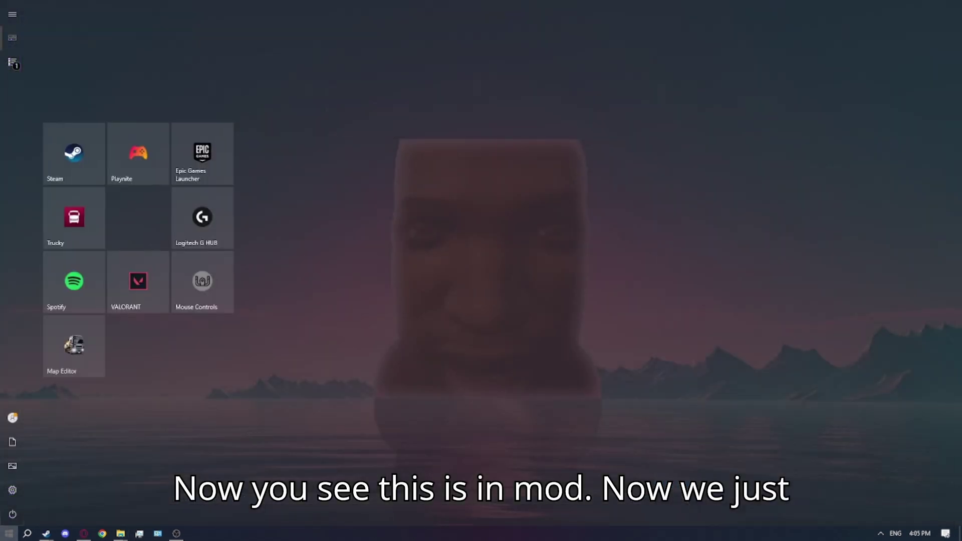
pyautogui.moveTo(97, 358); pyautogui.dragTo(145, 230)
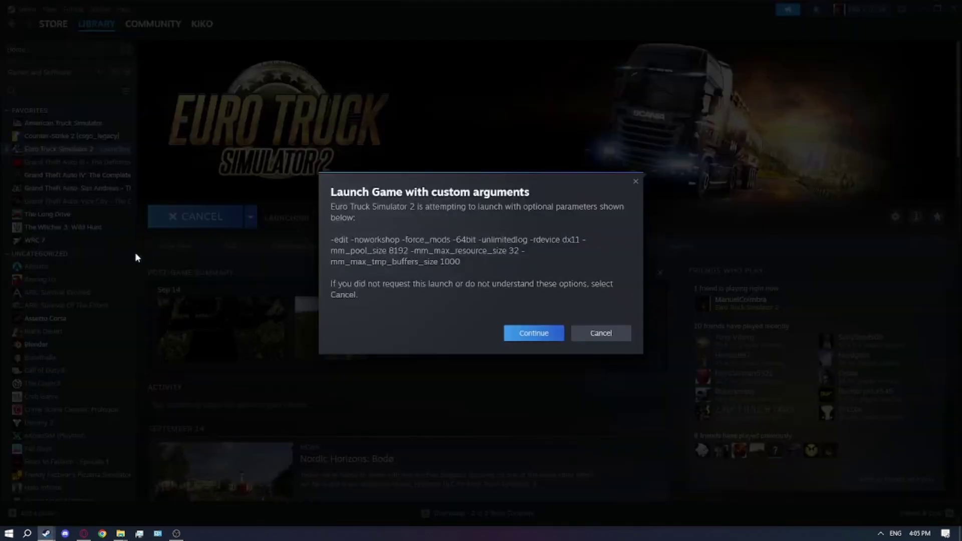
pyautogui.click(530, 331)
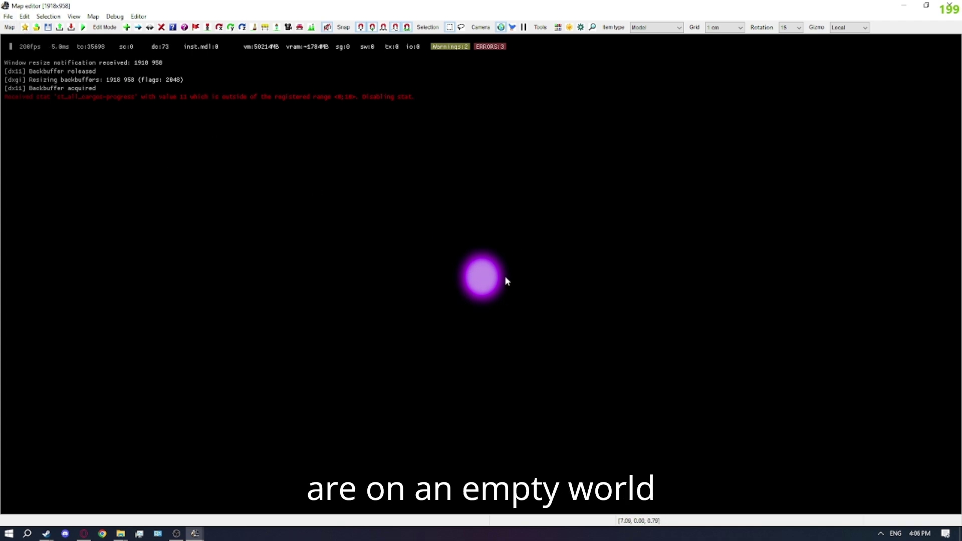
# Set the item type to Road and draw a single road segment in the empty world.
pyautogui.click(666, 29)
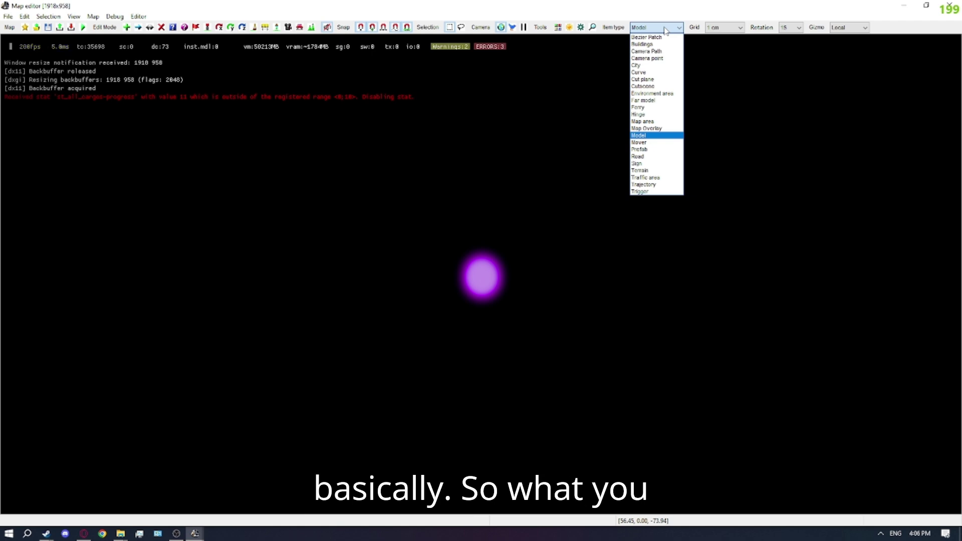
pyautogui.click(639, 156)
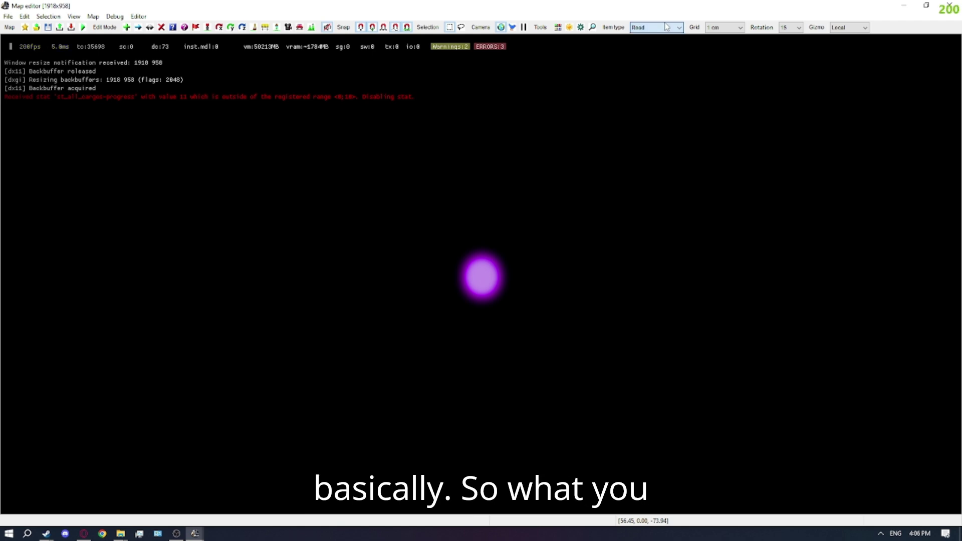
pyautogui.click(439, 246)
pyautogui.click(563, 320)
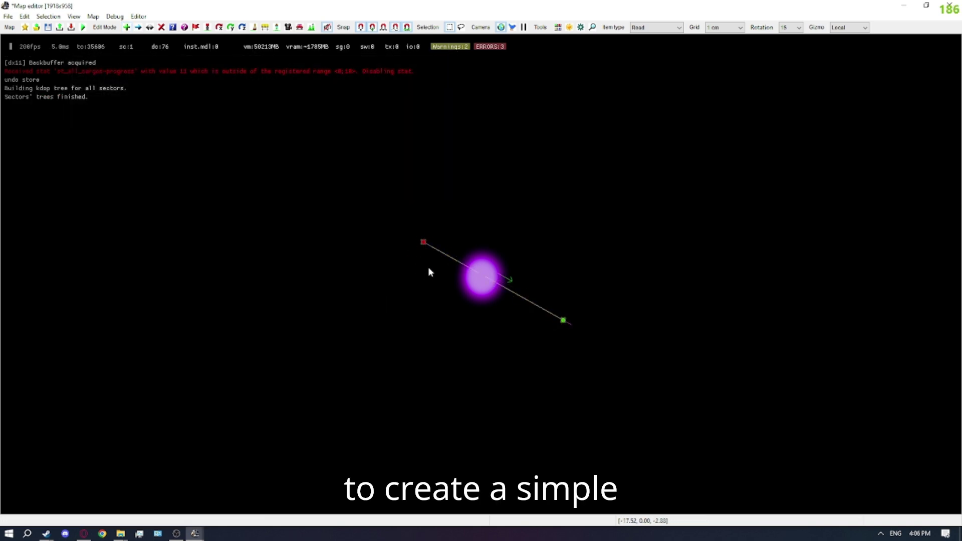
# Check the road's properties, move its start node further out, and start saving the map as a new file.
pyautogui.doubleClick(424, 245)
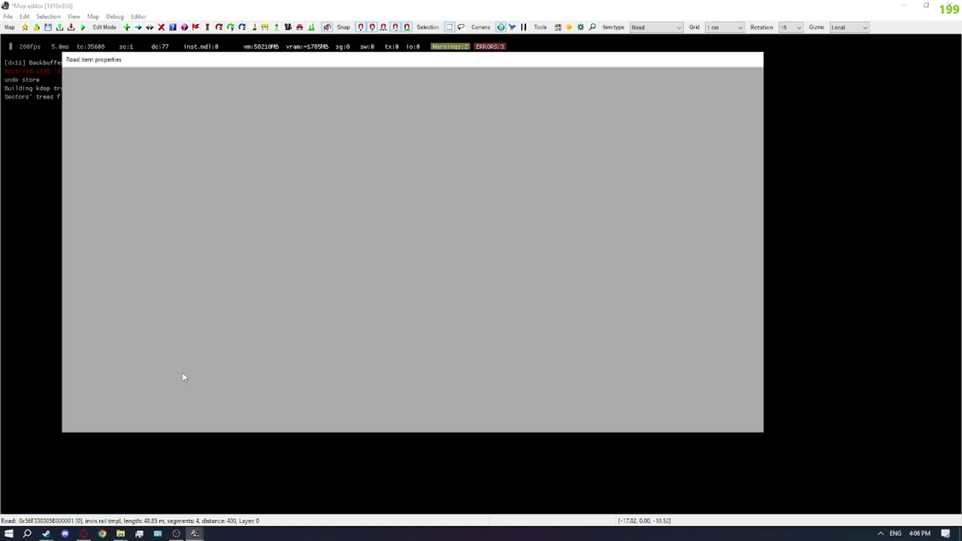
pyautogui.press('Return')
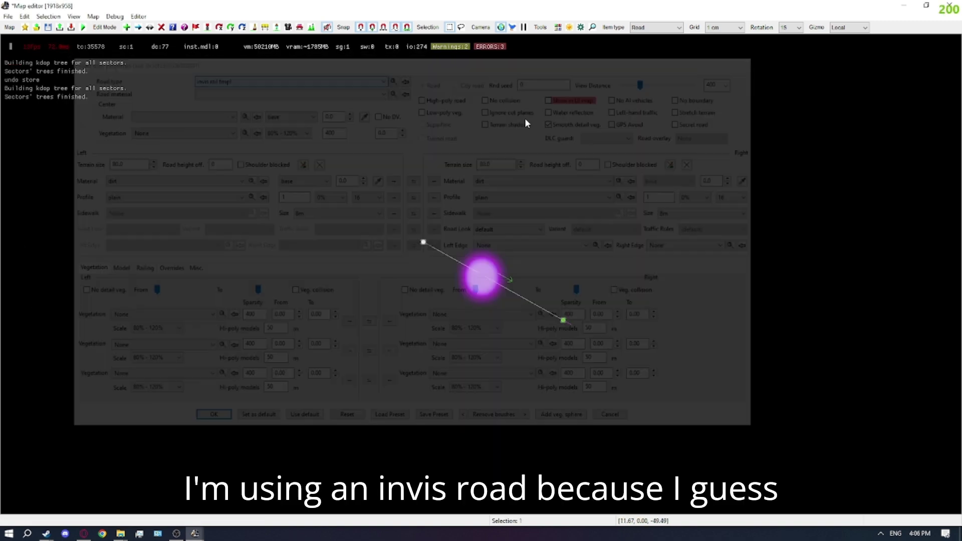
pyautogui.press('m')
pyautogui.scroll(2, 527, 290)
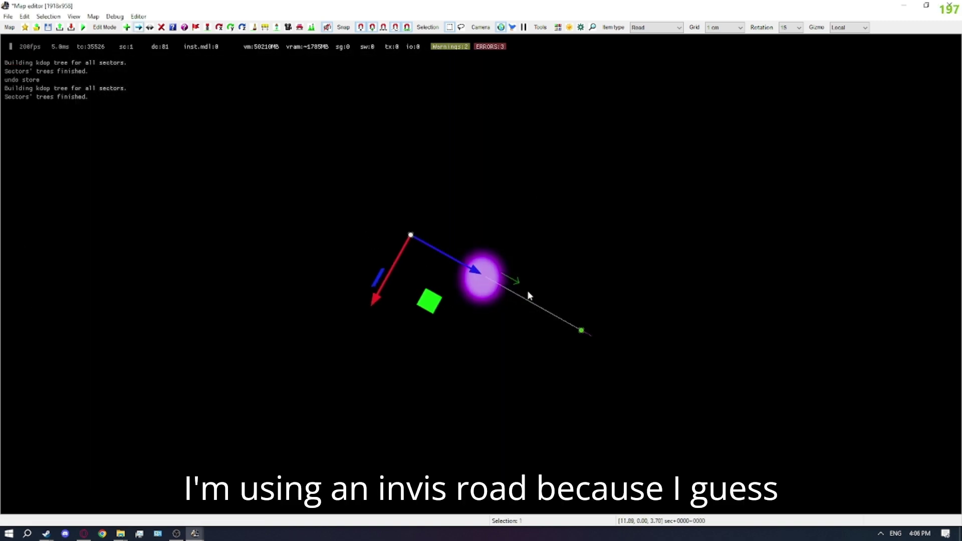
pyautogui.press('Escape')
pyautogui.click(414, 238)
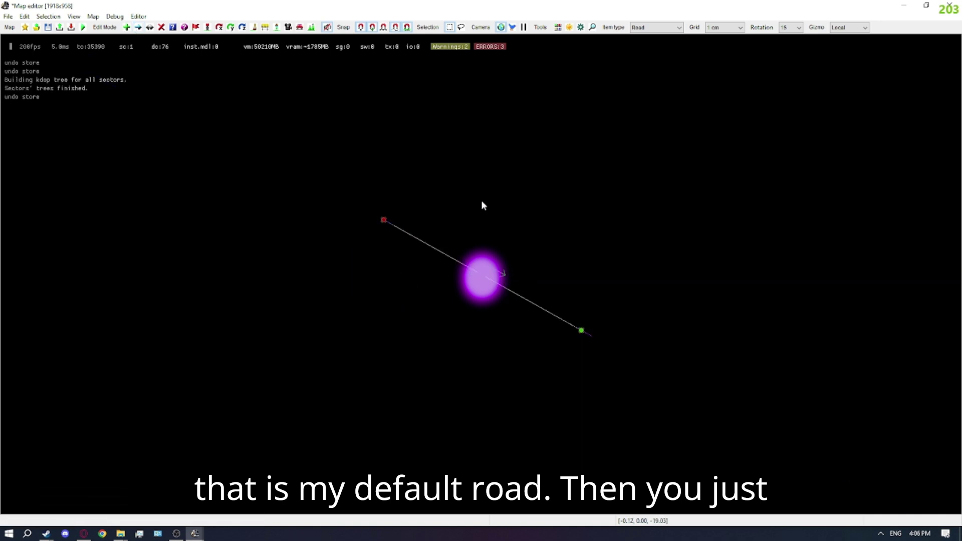
pyautogui.click(48, 28)
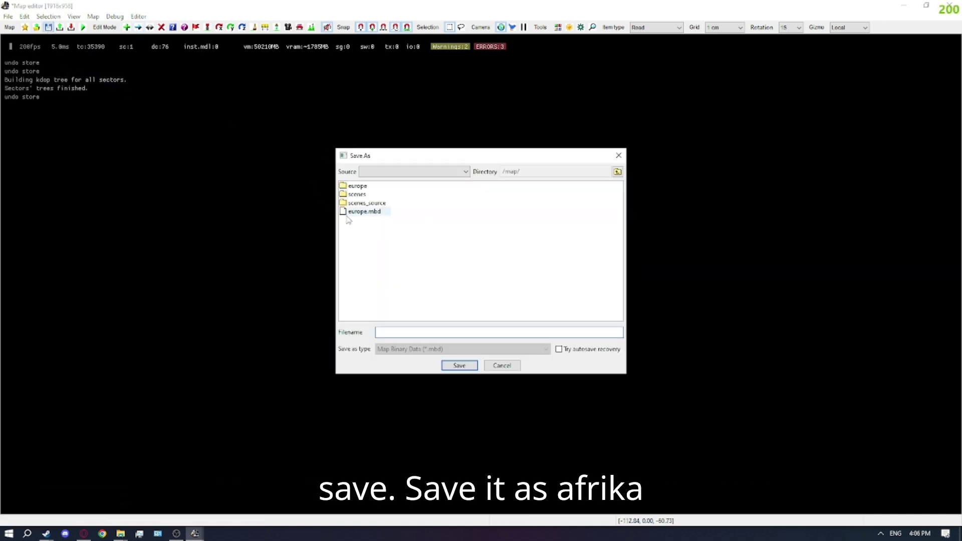
# Enter 'afri' as the filename and confirm the afrika name in map background/def/editor_data.sii.
pyautogui.write('afrika')
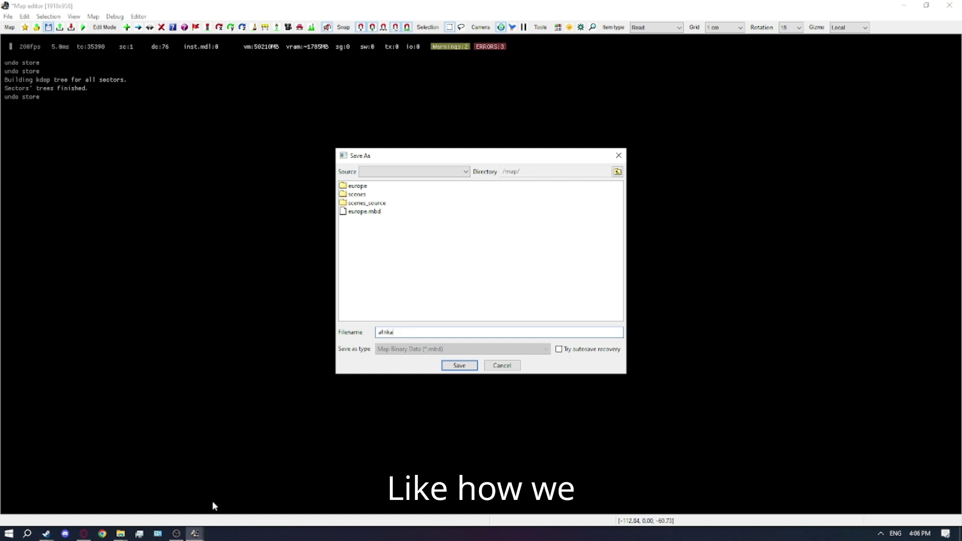
pyautogui.click(120, 534)
pyautogui.click(156, 503)
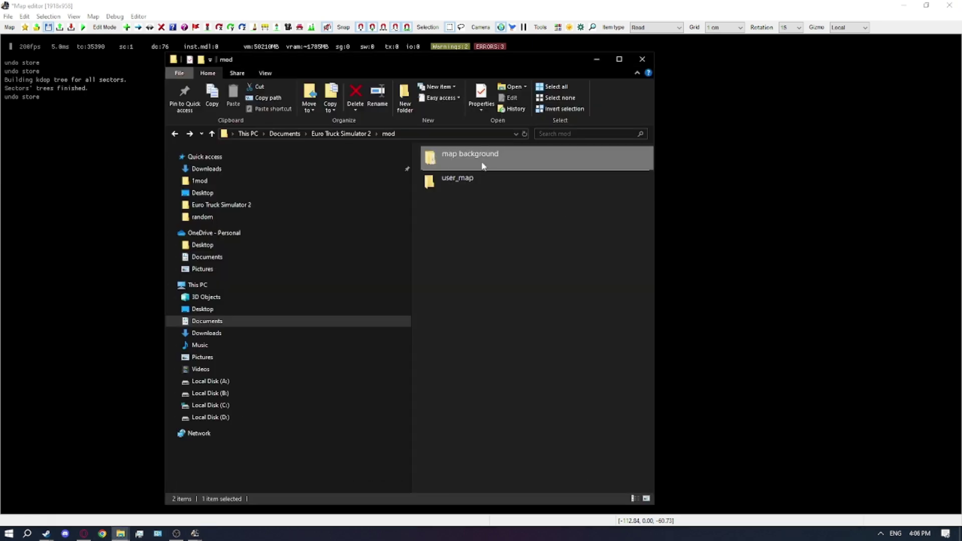
pyautogui.doubleClick(476, 156)
pyautogui.doubleClick(464, 164)
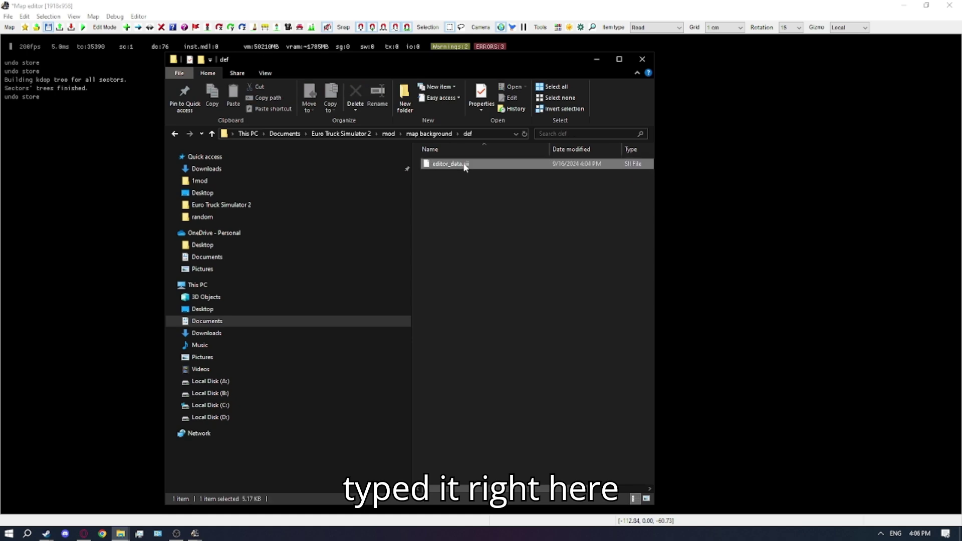
pyautogui.doubleClick(464, 165)
pyautogui.click(535, 318)
pyautogui.scroll(-9, 333, 307)
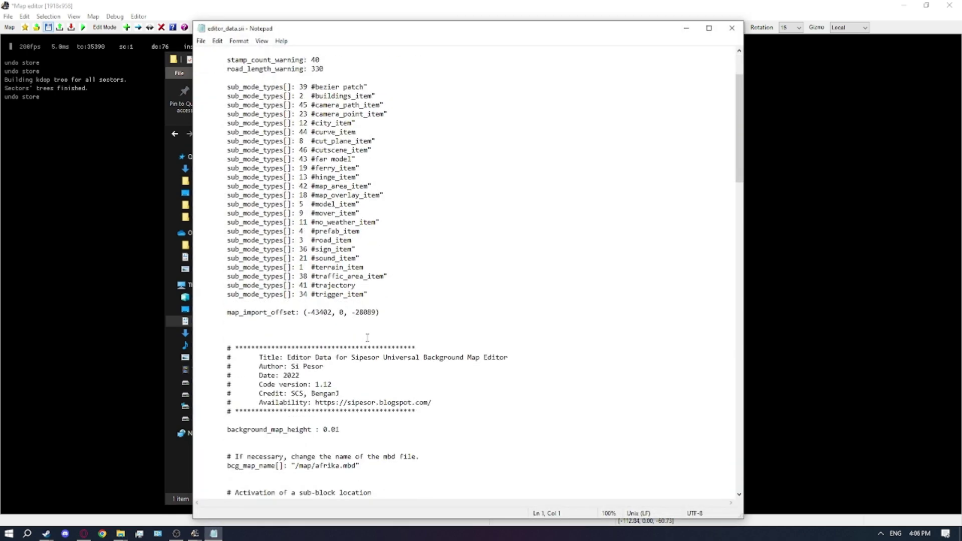
pyautogui.doubleClick(317, 307)
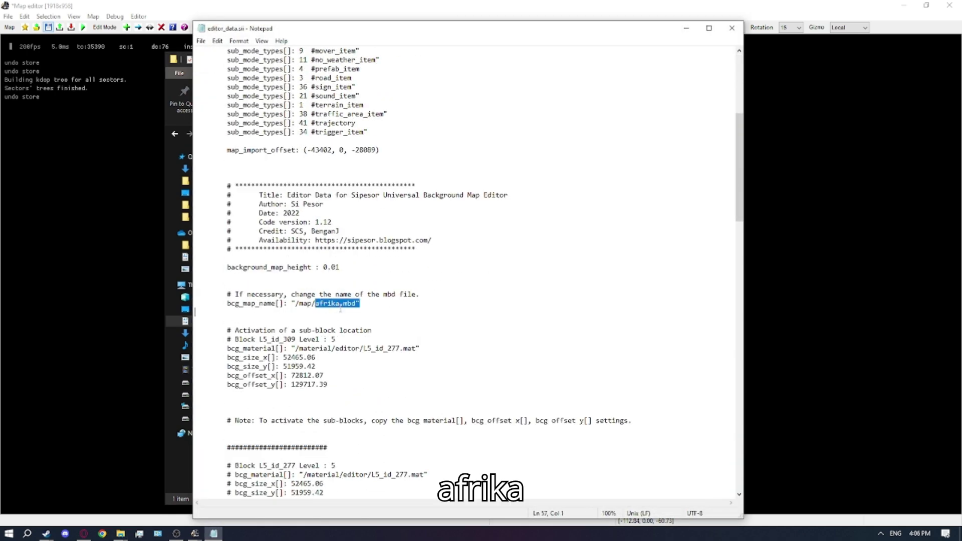
# Close the config file, return to the Save As dialog and save the map as afrika.
pyautogui.click(687, 27)
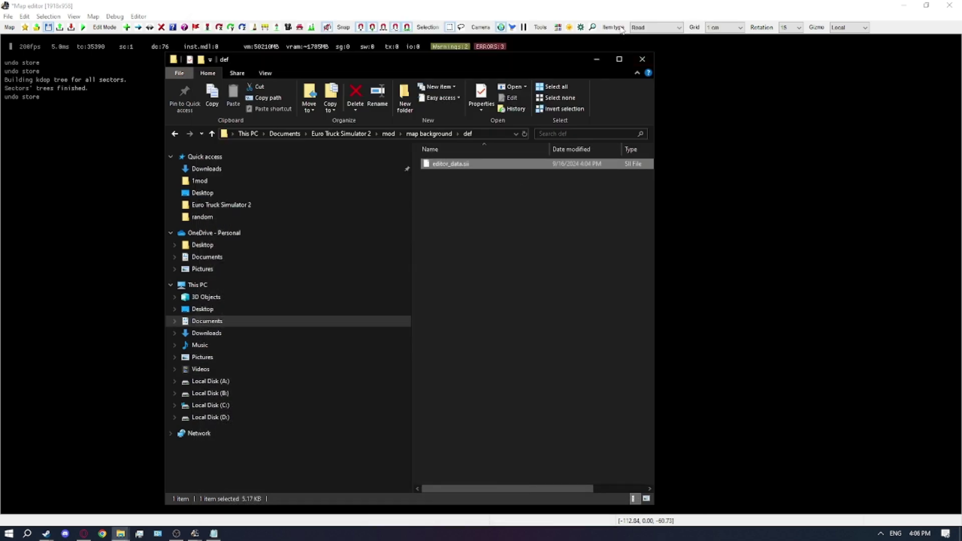
pyautogui.hotkey('alt', 'Tab')
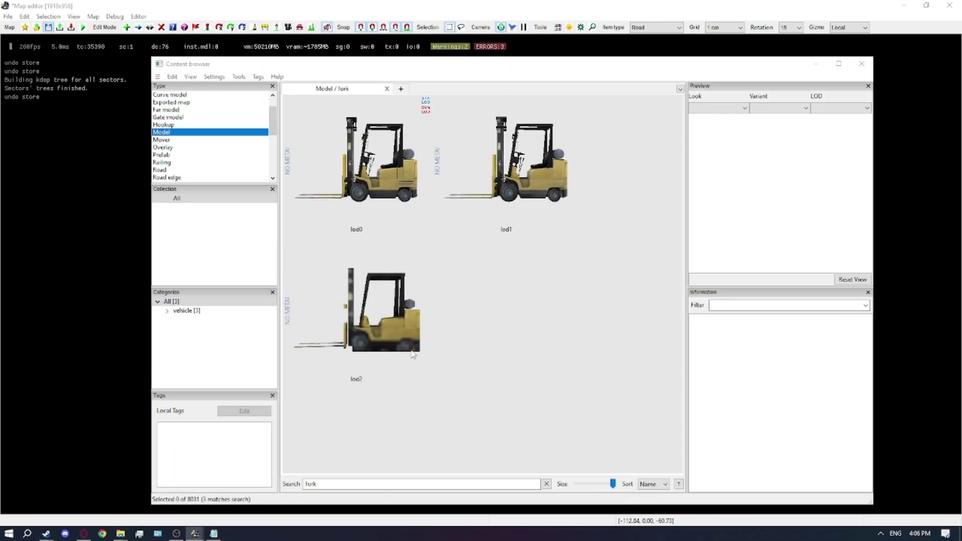
pyautogui.click(900, 138)
pyautogui.hotkey('ctrl', 'shift', 's')
pyautogui.hotkey('ctrl', 'a')
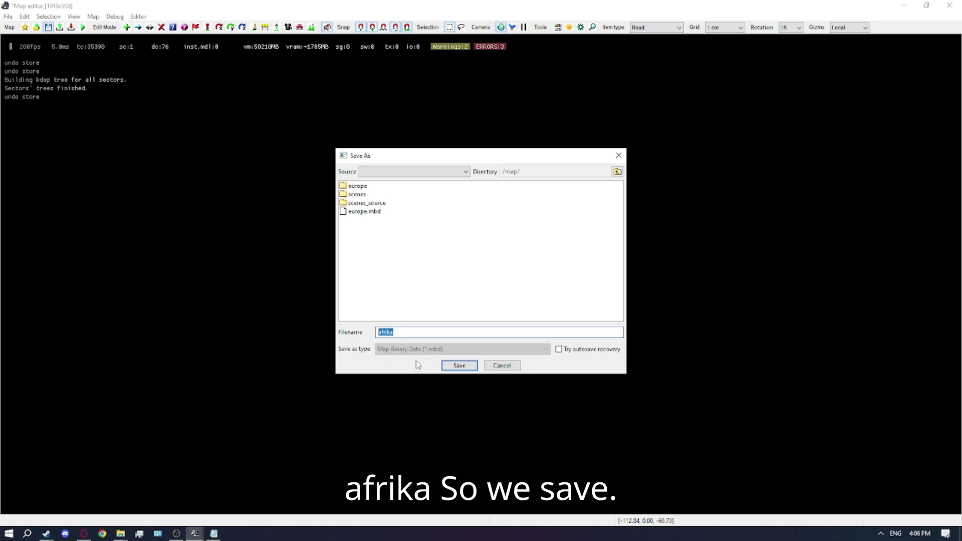
pyautogui.click(458, 367)
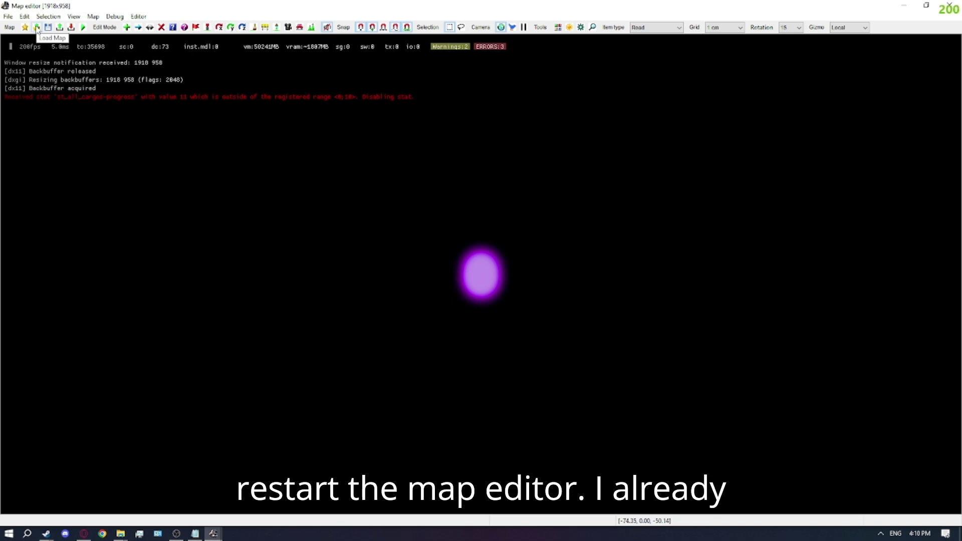
# Load afrika.mbd and tick Background Map in the UI map overview.
pyautogui.click(37, 27)
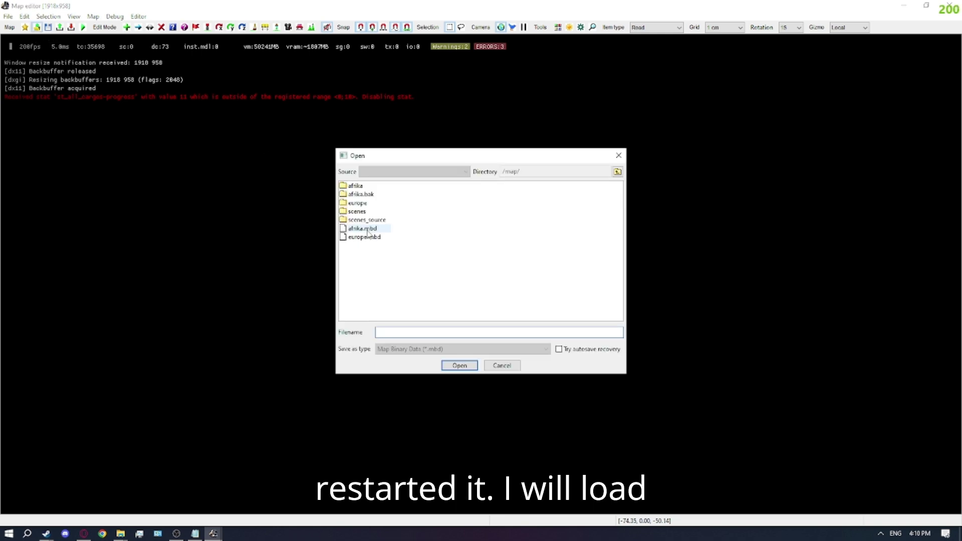
pyautogui.doubleClick(356, 228)
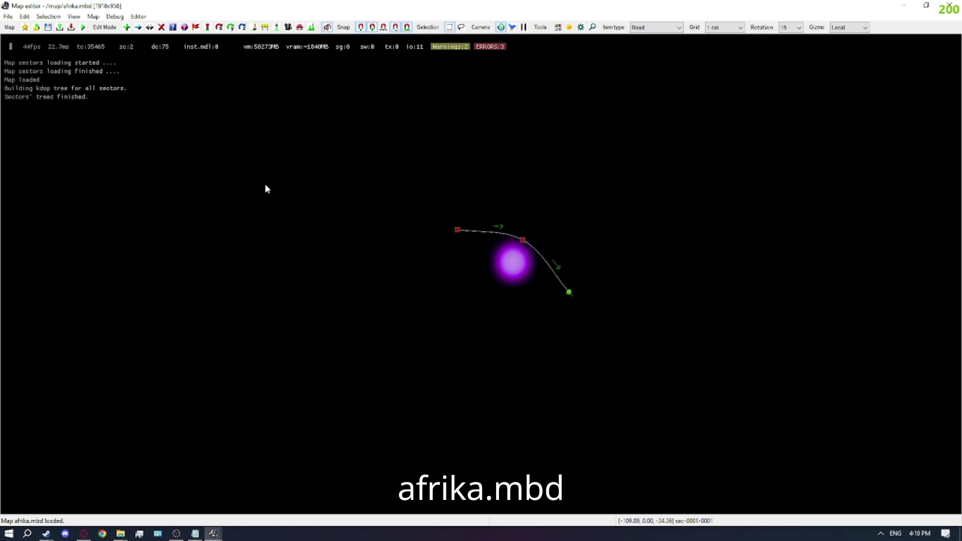
pyautogui.hotkey('ctrl', 'm')
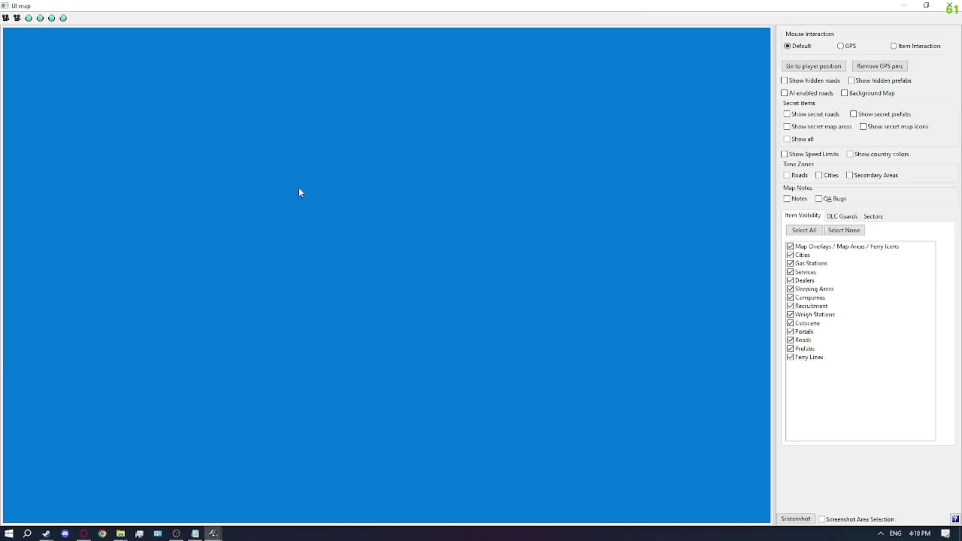
pyautogui.click(870, 94)
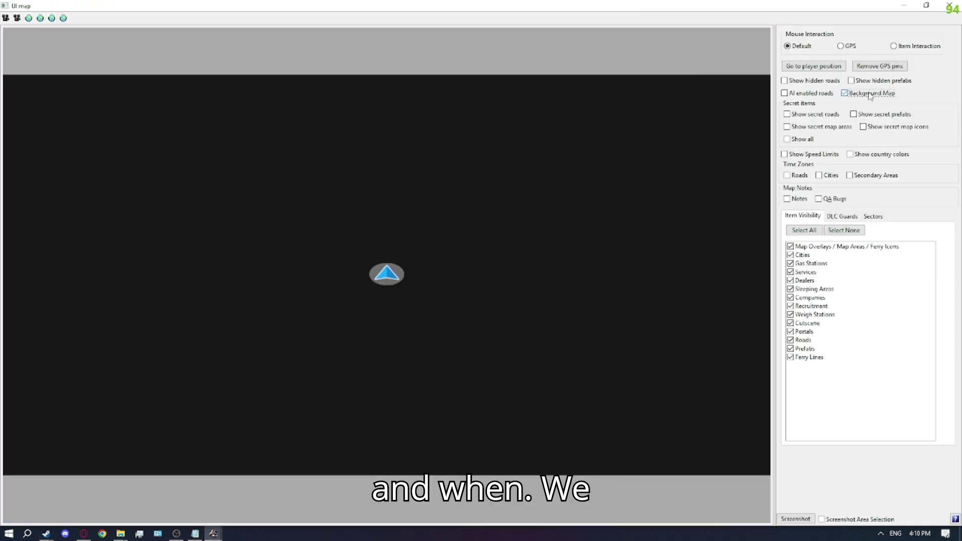
# Zoom and pan the overview to the North African coast, then show the background map in the viewport.
pyautogui.click(63, 18)
pyautogui.moveTo(409, 260); pyautogui.dragTo(391, 125)
pyautogui.scroll(6, 442, 146)
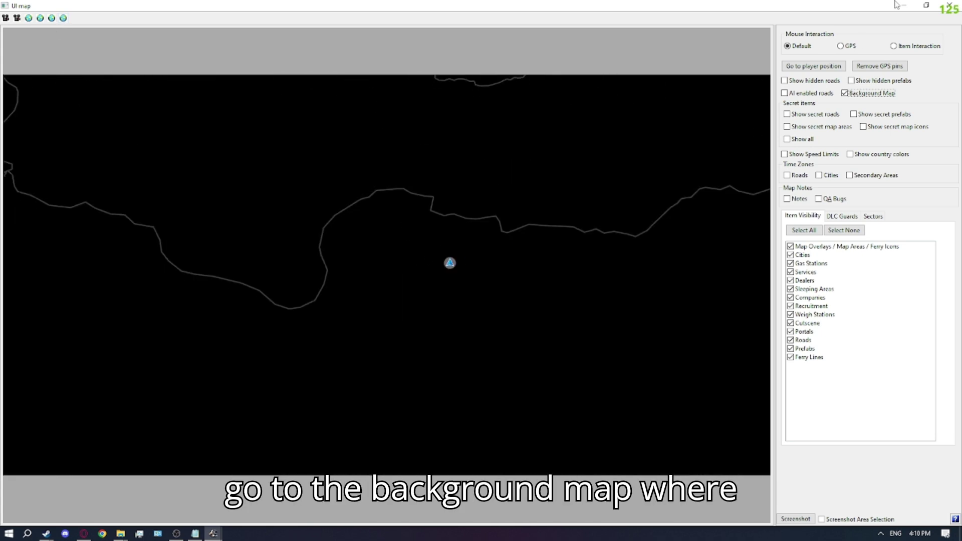
pyautogui.press('Escape')
pyautogui.press('a')
pyautogui.press('a')
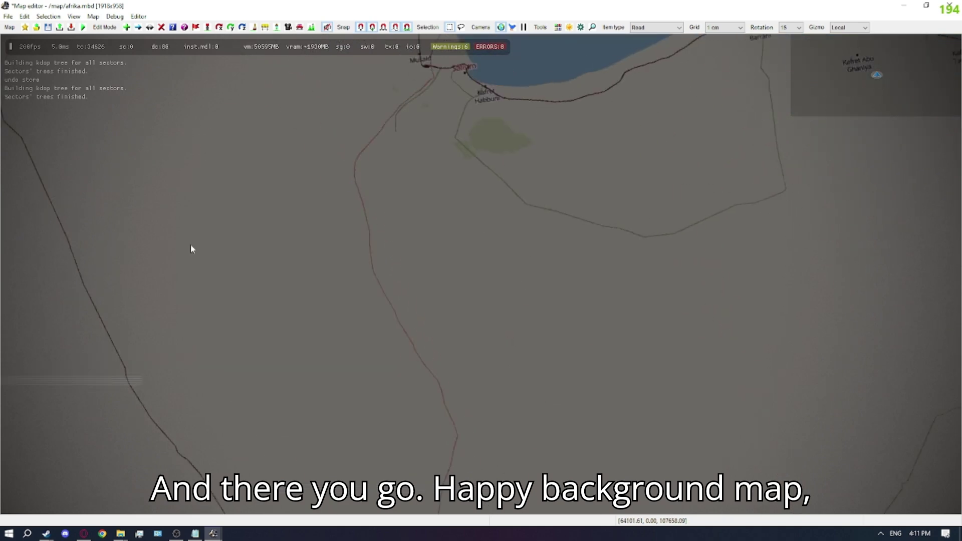
# Pan the top-down view around the road and towns, then tilt the free camera down along the road.
pyautogui.moveTo(191, 249); pyautogui.dragTo(535, 223, button='right')
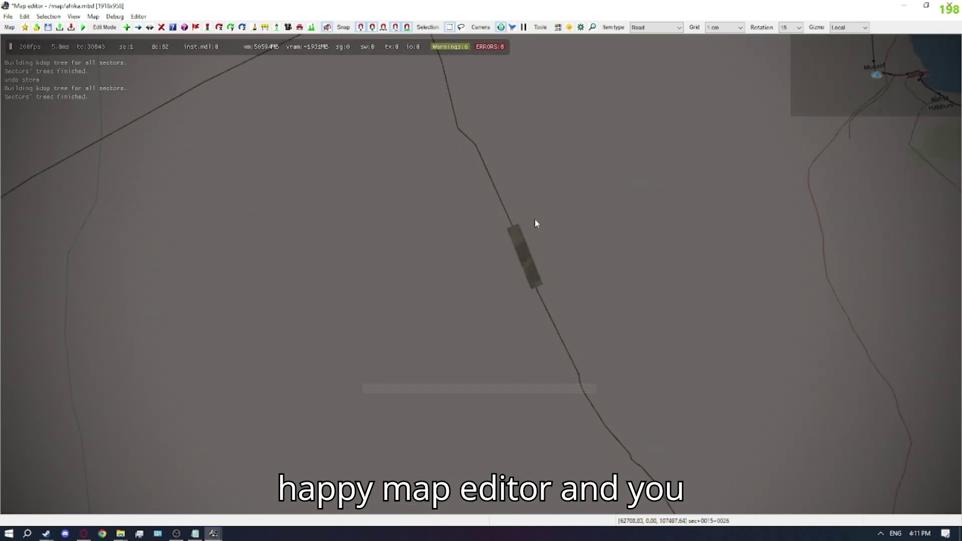
pyautogui.press('c')
pyautogui.scroll(5, 535, 227)
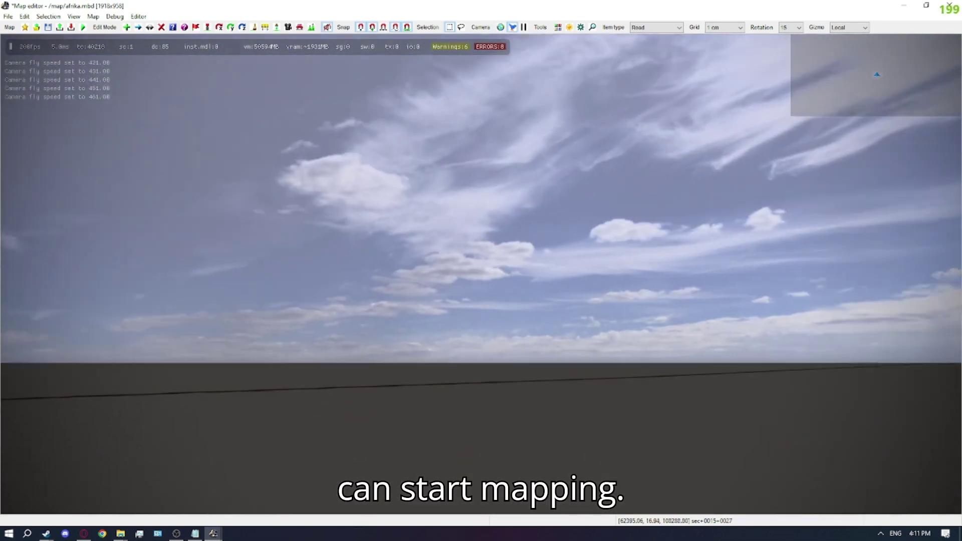
pyautogui.moveTo(210, 351); pyautogui.dragTo(210, 496, button='right')
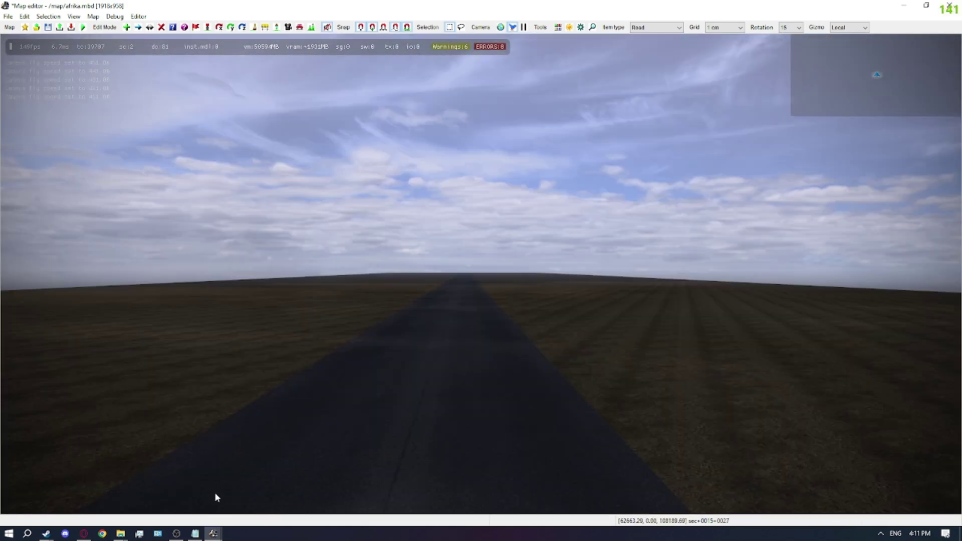
pyautogui.click(175, 533)
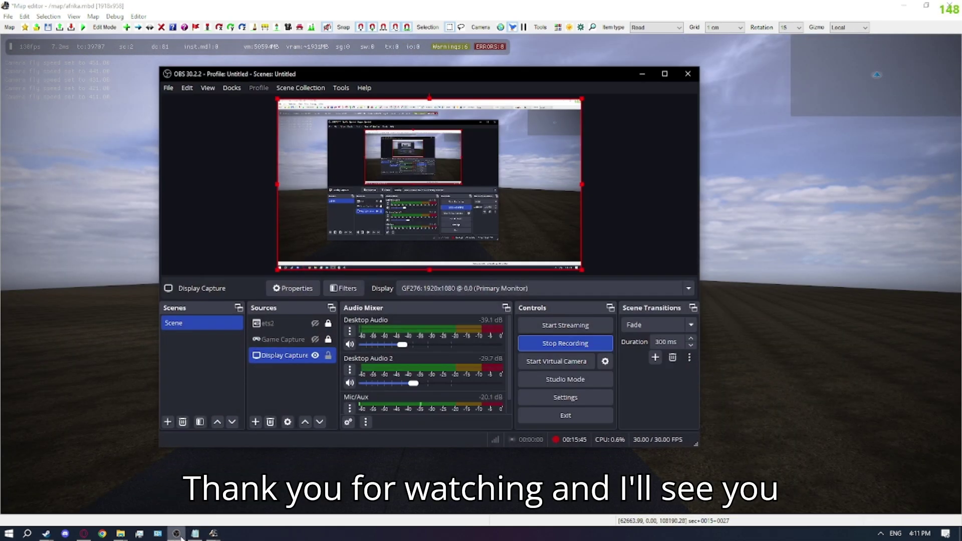